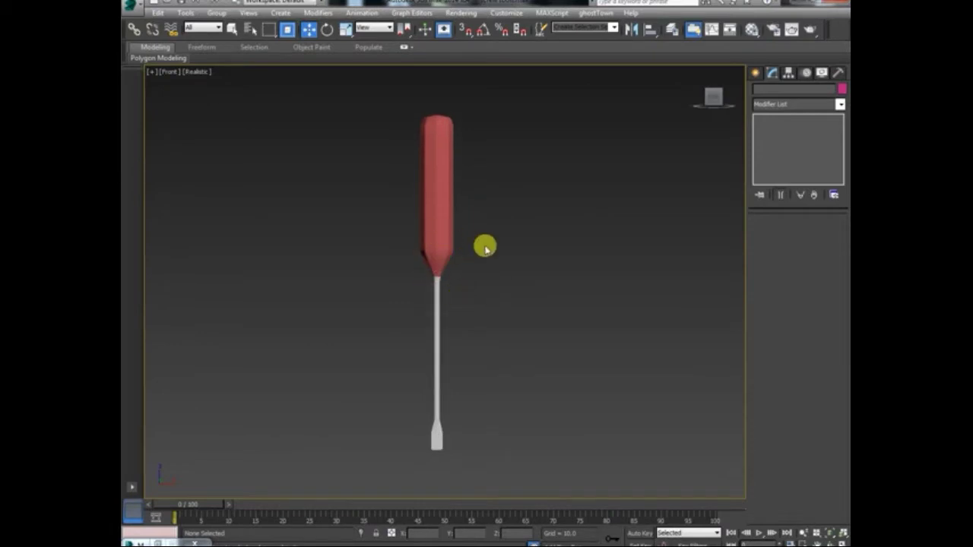
# In the top view with the home grid on, draw a straight horizontal line, then tilt the view
pyautogui.press('t')
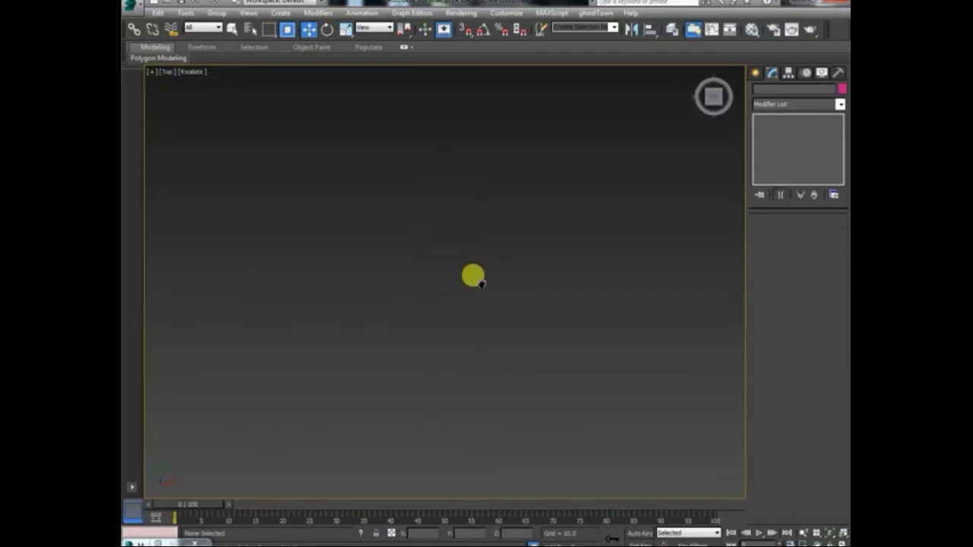
pyautogui.press('g')
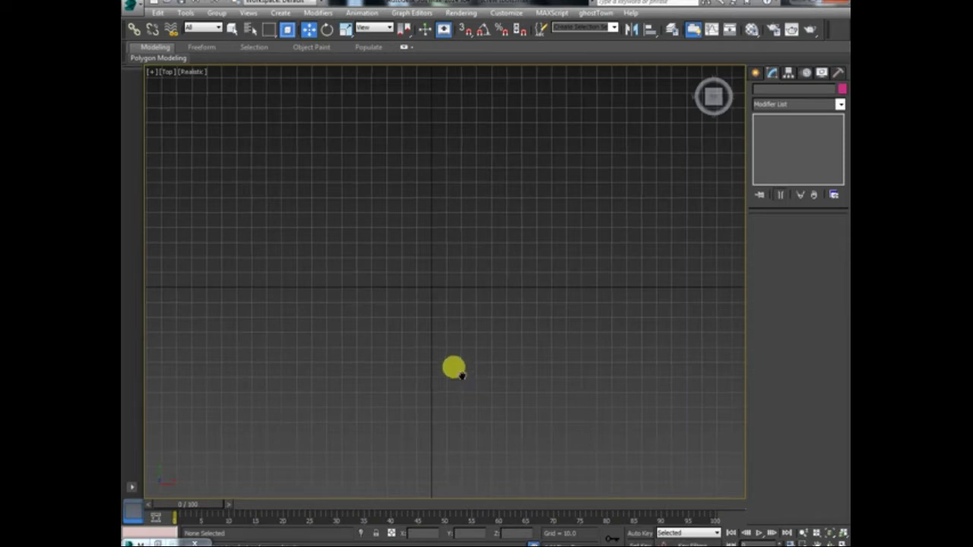
pyautogui.click(751, 76)
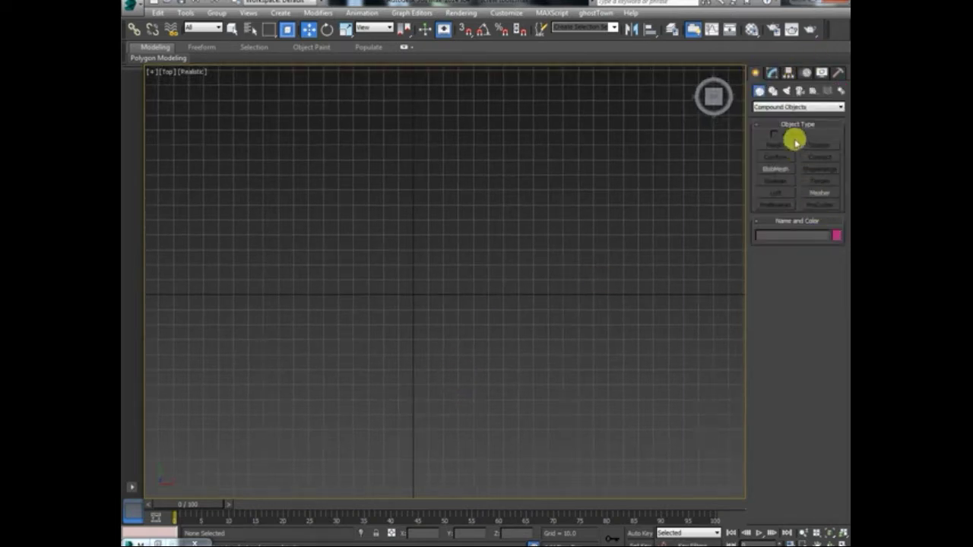
pyautogui.click(772, 92)
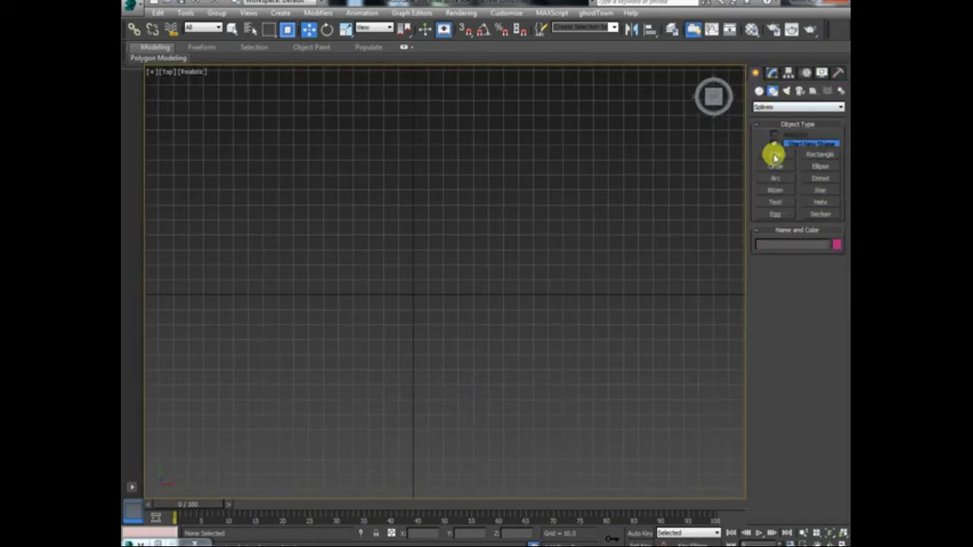
pyautogui.click(776, 154)
pyautogui.click(258, 235)
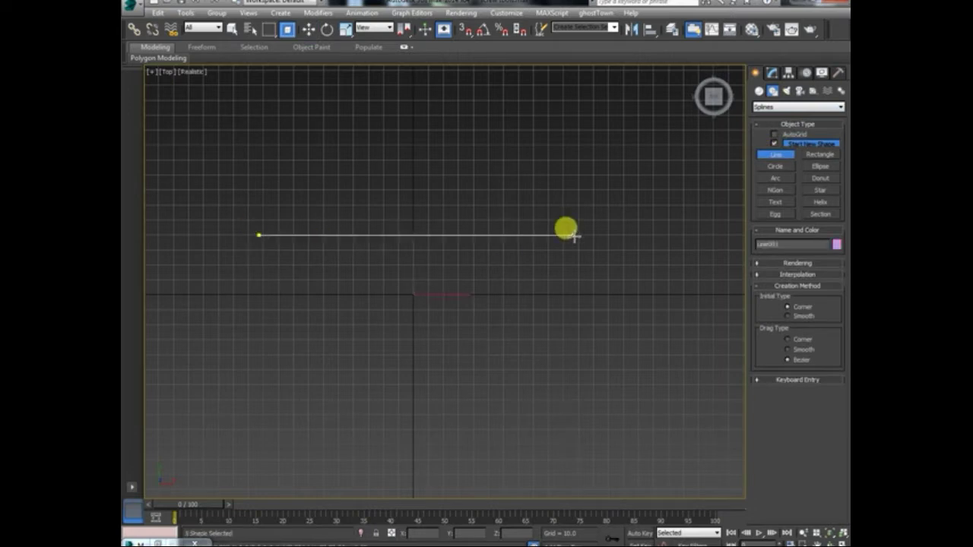
pyautogui.click(599, 235)
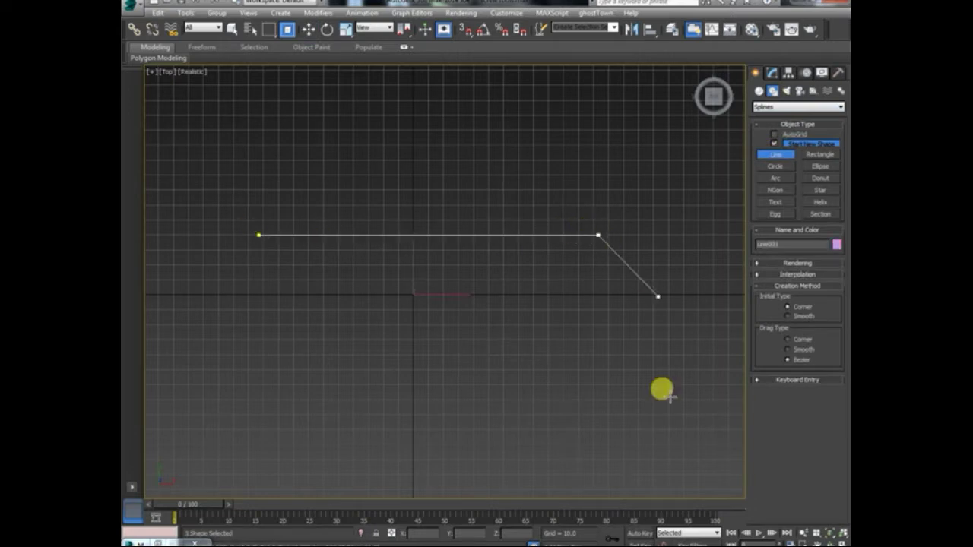
pyautogui.rightClick(631, 430)
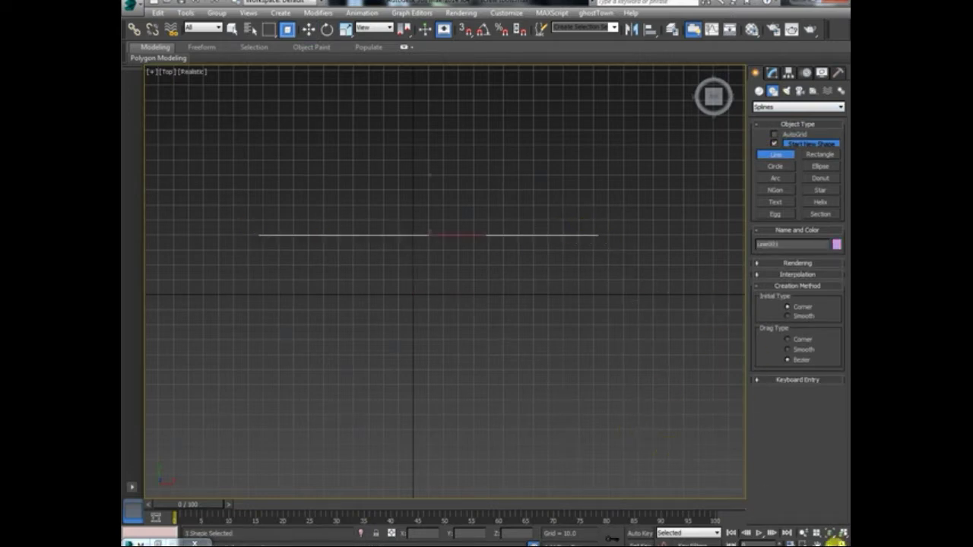
pyautogui.click(836, 542)
pyautogui.moveTo(459, 350)
pyautogui.mouseDown()
pyautogui.moveTo(495, 284)
pyautogui.moveTo(503, 348)
pyautogui.moveTo(486, 342)
pyautogui.moveTo(535, 352)
pyautogui.mouseUp()
# Rotate Line001 by 90 degrees about Y so it stands upright
pyautogui.rightClick(535, 352)
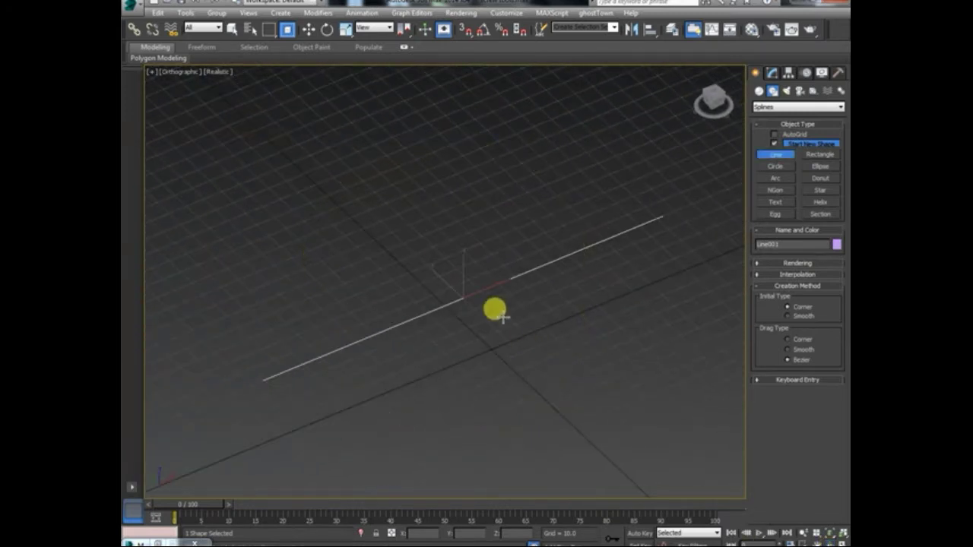
pyautogui.click(325, 30)
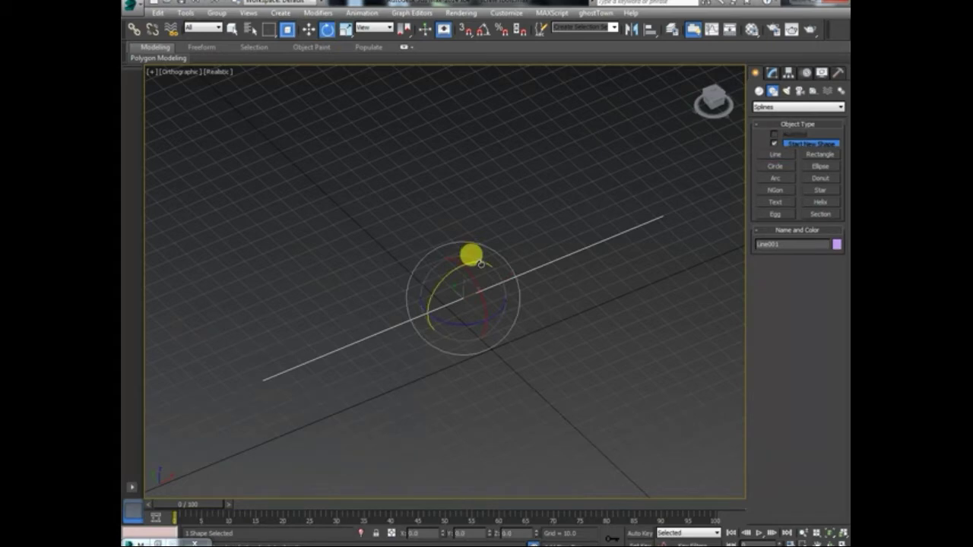
pyautogui.moveTo(476, 263)
pyautogui.mouseDown()
pyautogui.moveTo(456, 250)
pyautogui.moveTo(463, 262)
pyautogui.mouseUp()
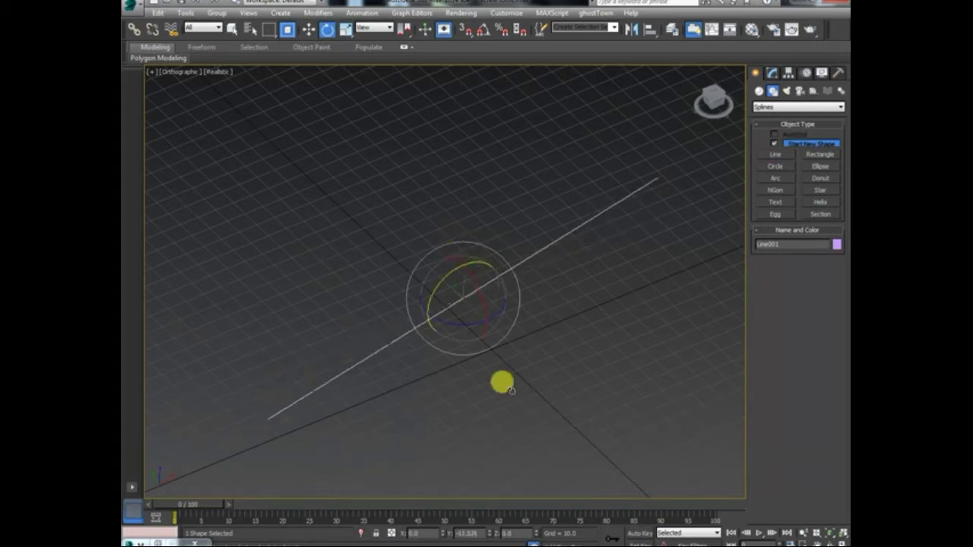
pyautogui.click(468, 533)
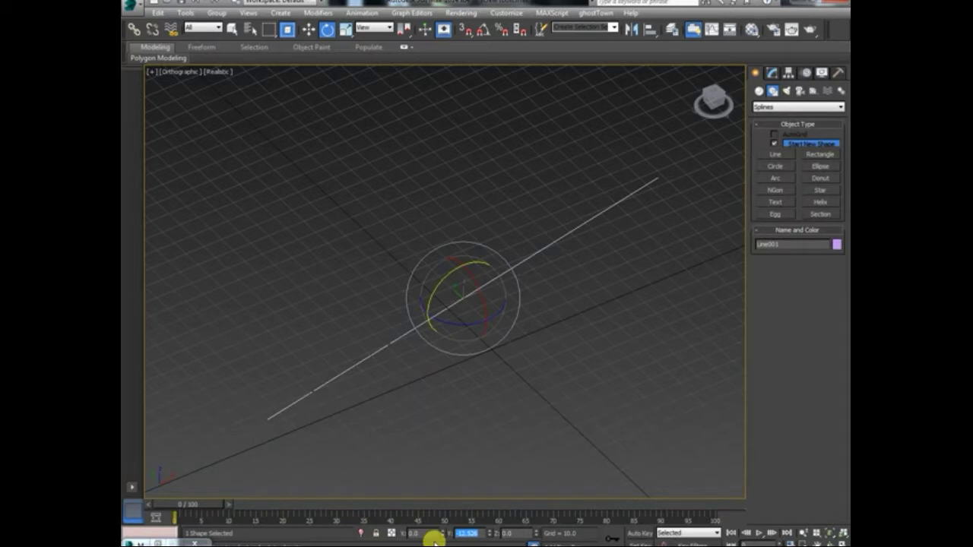
pyautogui.write('60')
pyautogui.write('90')
pyautogui.press('Return')
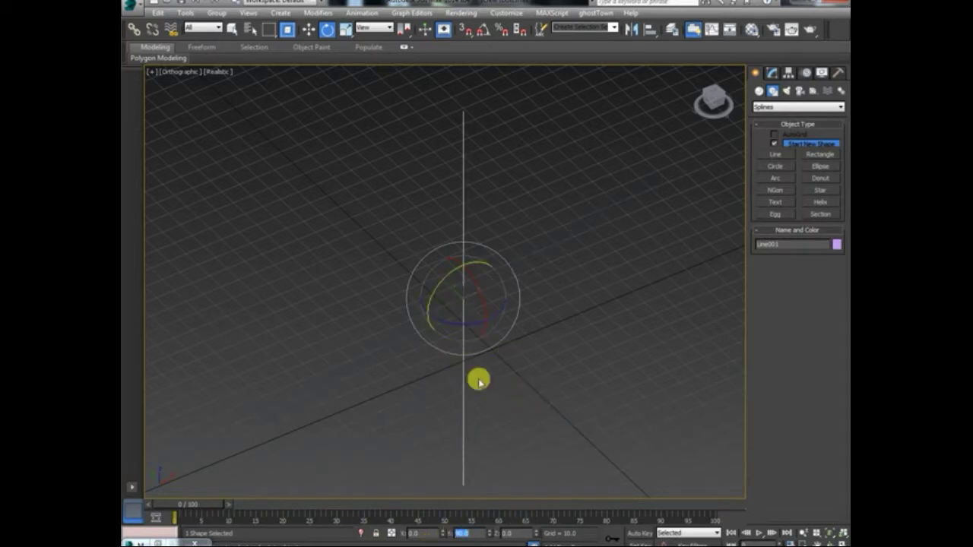
pyautogui.click(777, 190)
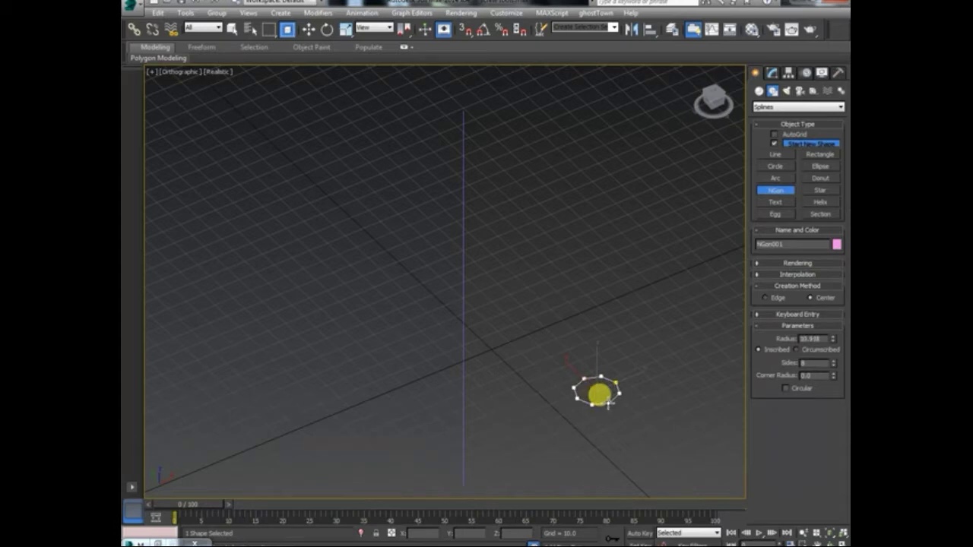
# Draw an 8-sided NGon, a small circle and a thin rectangle beside the upright line's base
pyautogui.moveTo(607, 404); pyautogui.dragTo(609, 403)
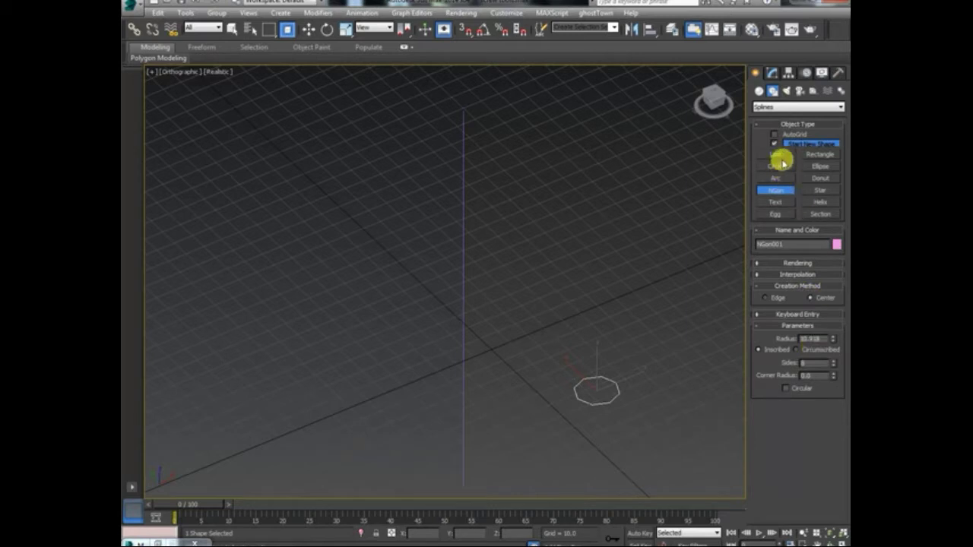
pyautogui.click(777, 168)
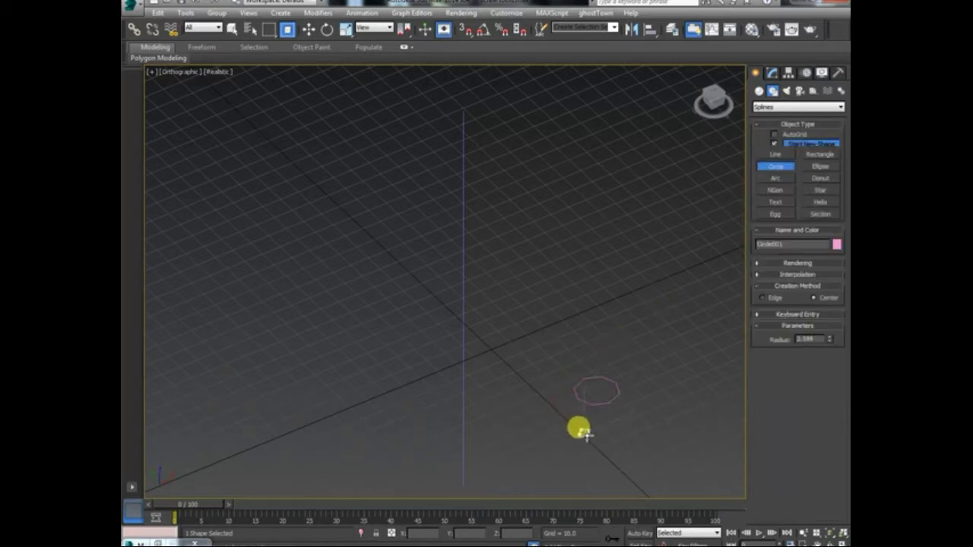
pyautogui.moveTo(608, 441); pyautogui.dragTo(586, 419, button='middle')
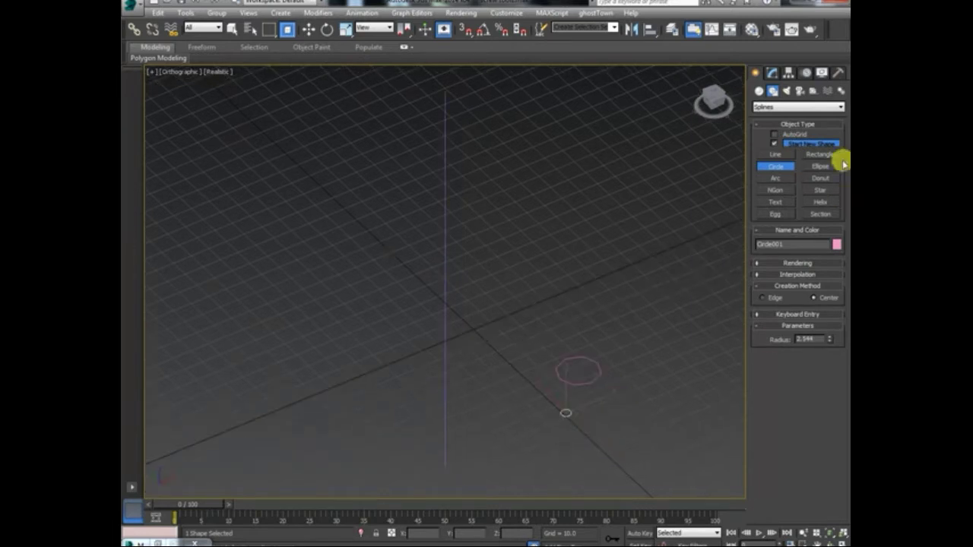
pyautogui.click(820, 153)
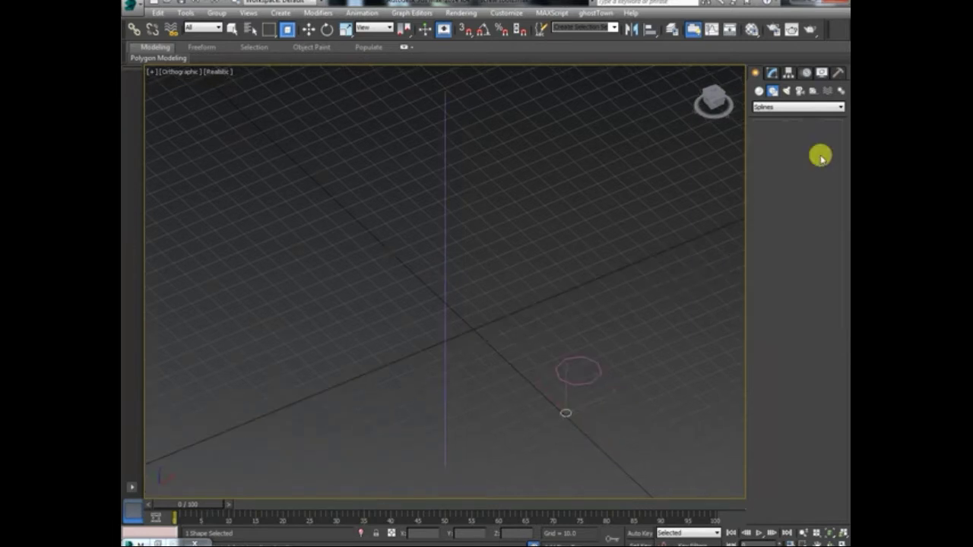
pyautogui.moveTo(591, 434); pyautogui.dragTo(615, 431)
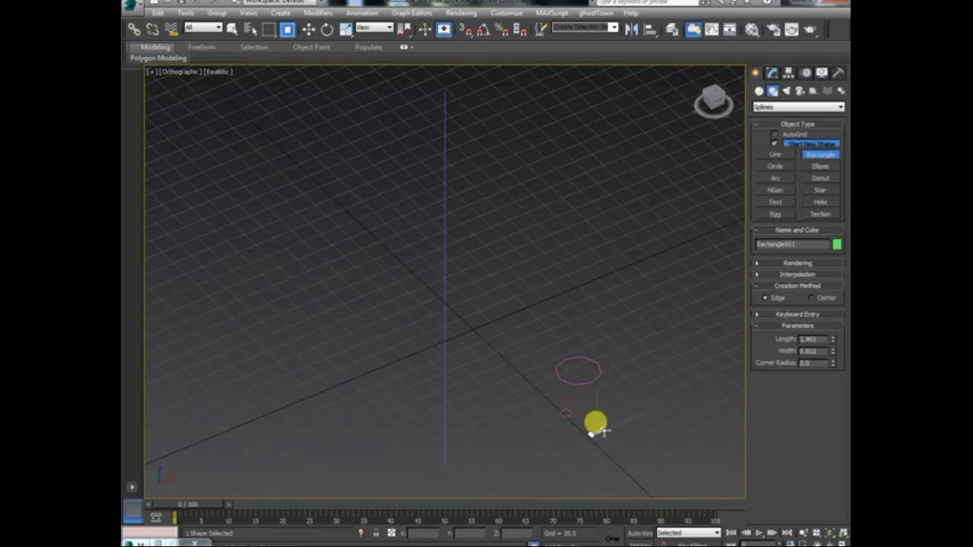
pyautogui.scroll(3, 597, 441)
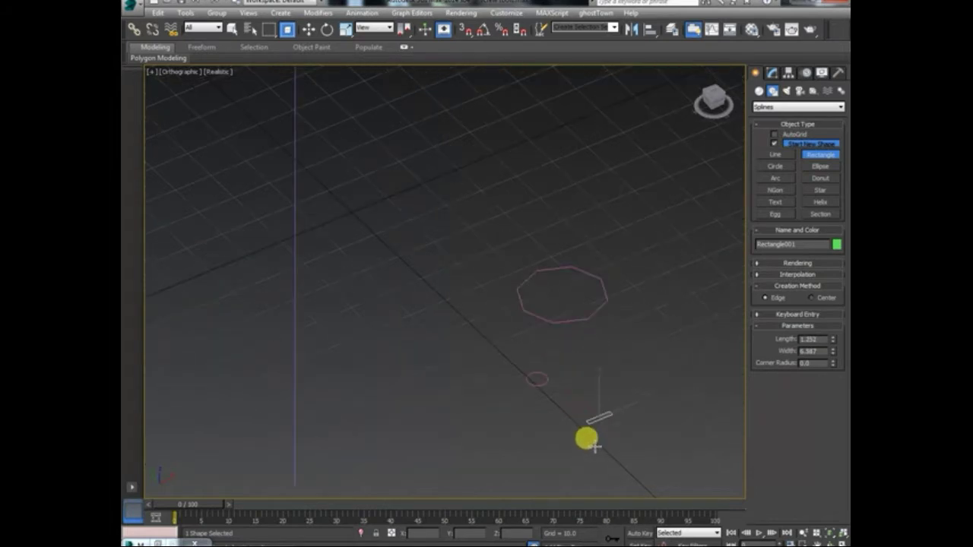
pyautogui.scroll(3, 597, 434)
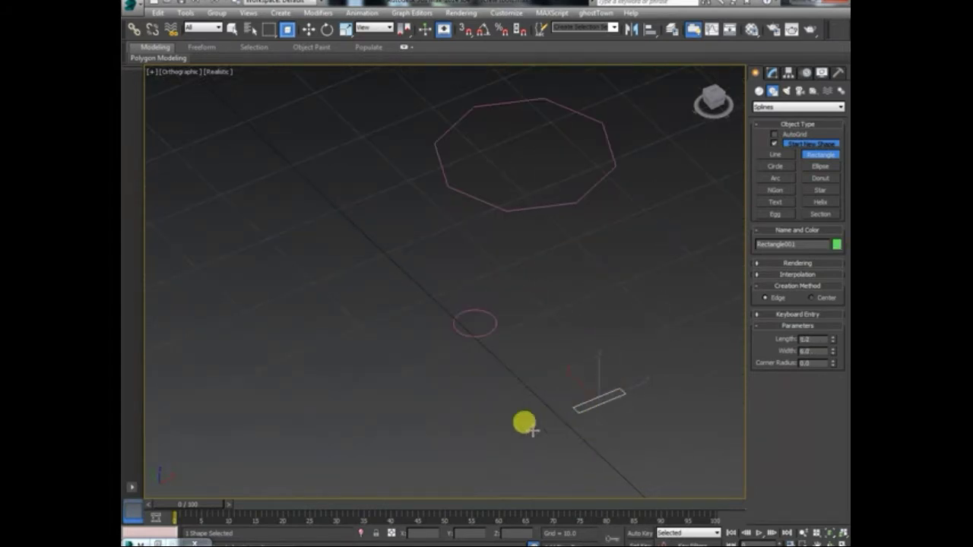
pyautogui.scroll(-2, 532, 420)
pyautogui.scroll(-1, 535, 417)
pyautogui.scroll(-3, 538, 413)
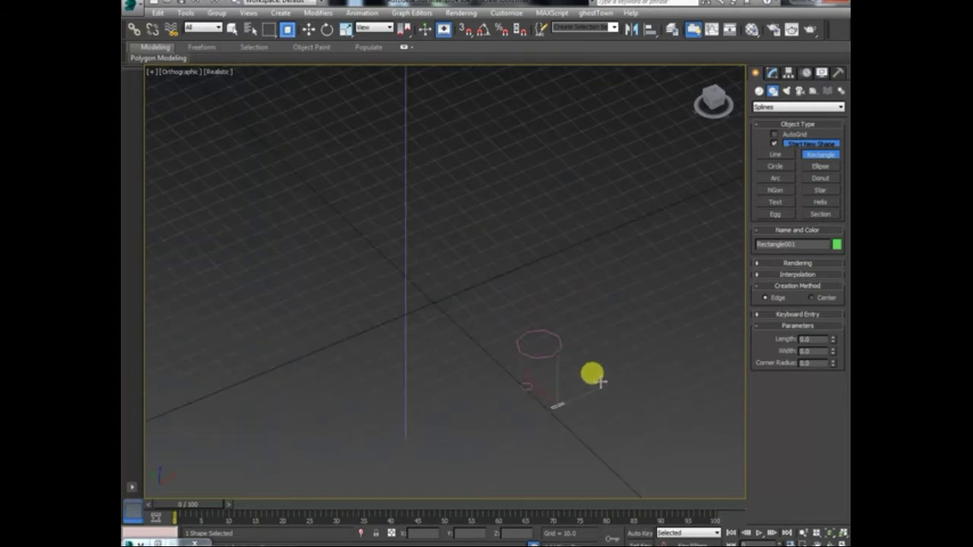
pyautogui.scroll(-2, 592, 372)
pyautogui.scroll(4, 587, 376)
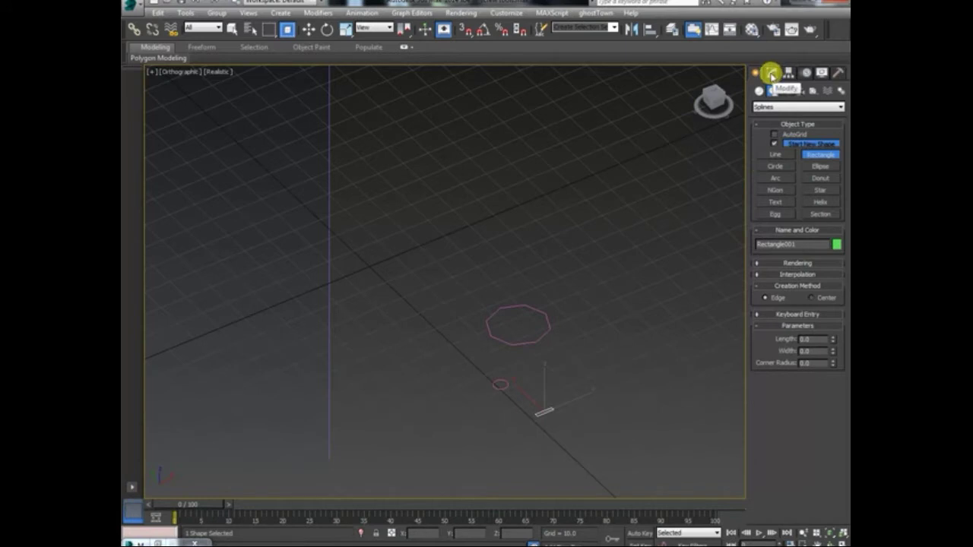
# Loft the octagon along the upright line to create the octagonal column Loft001
pyautogui.click(760, 91)
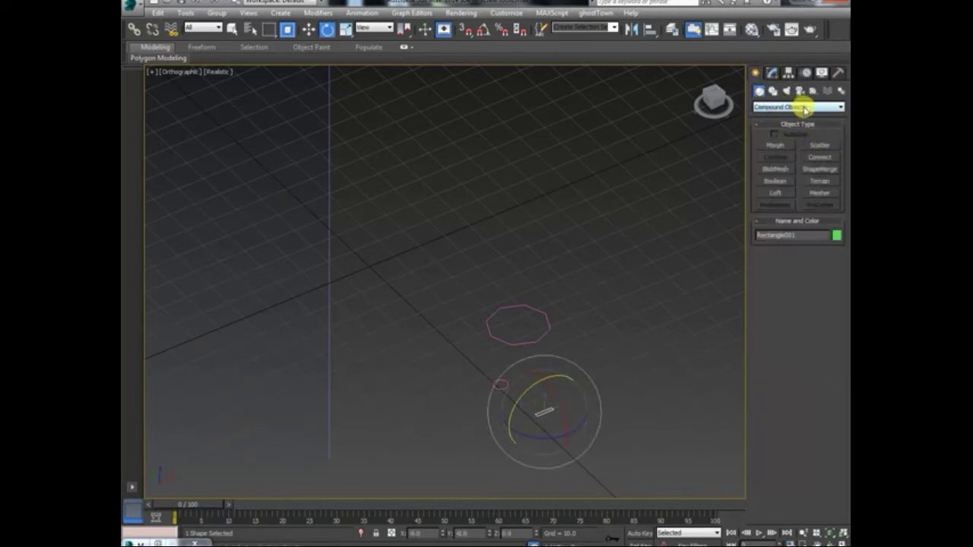
pyautogui.click(776, 193)
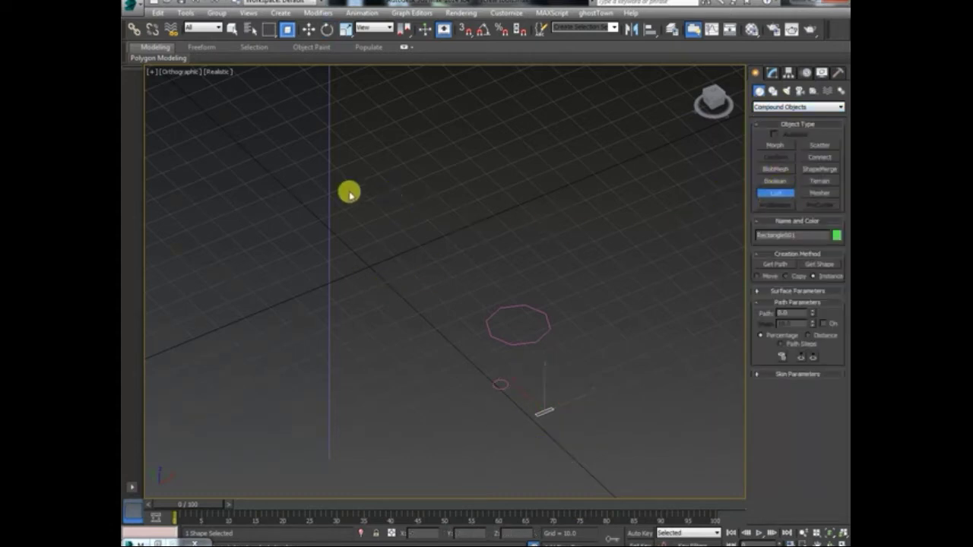
pyautogui.press('e')
pyautogui.click(330, 171)
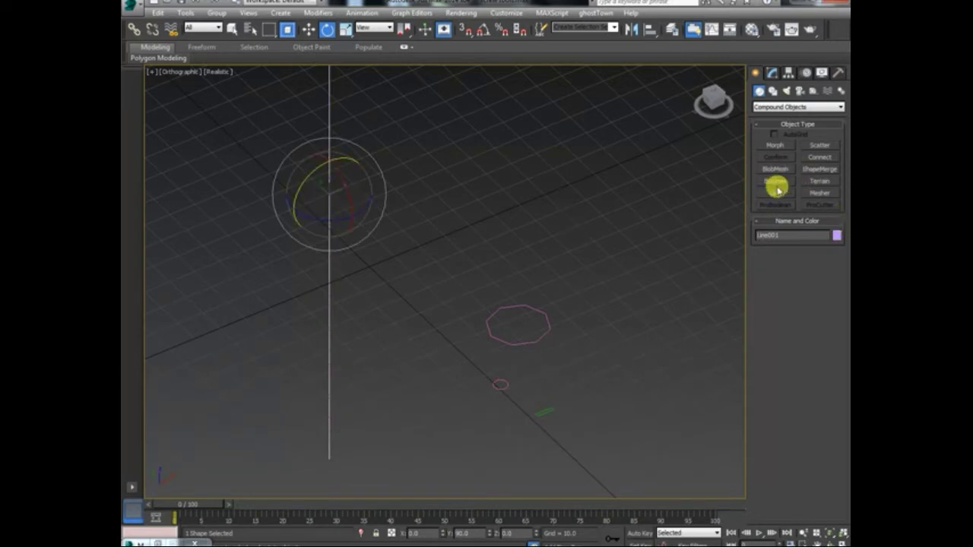
pyautogui.click(776, 195)
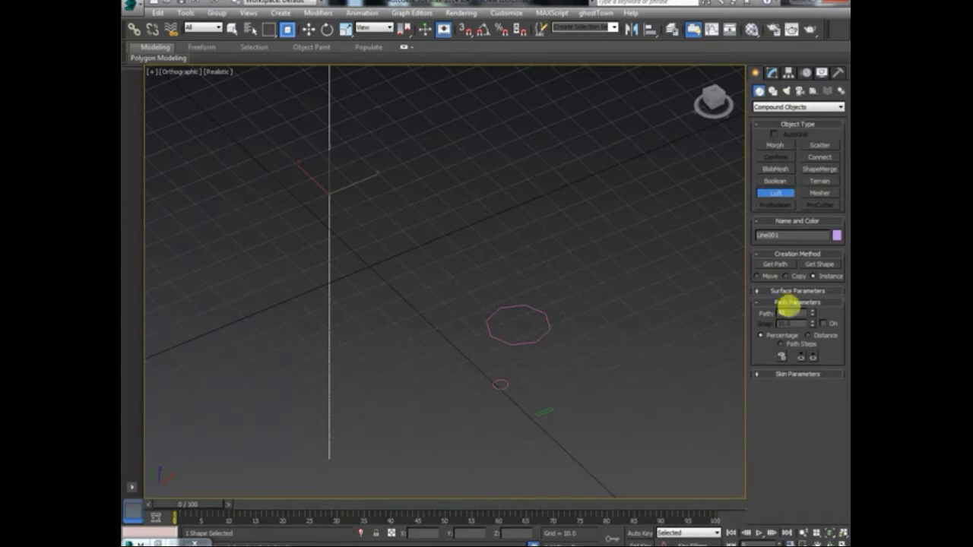
pyautogui.click(818, 264)
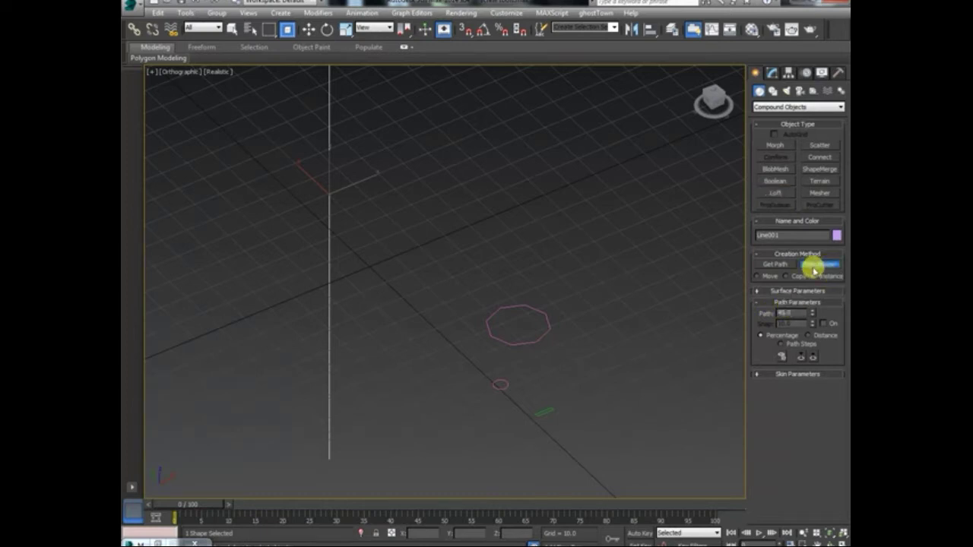
pyautogui.click(542, 330)
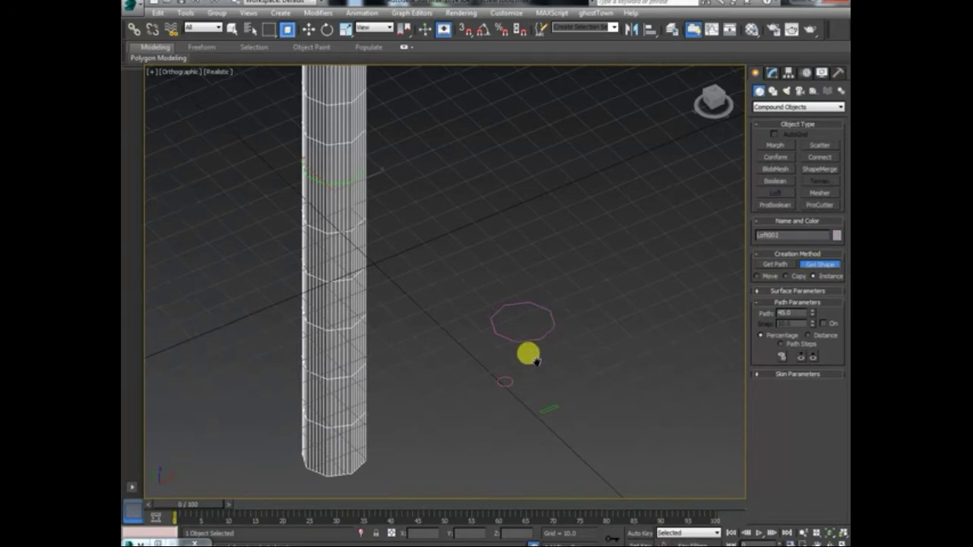
pyautogui.keyDown('alt'); pyautogui.moveTo(544, 321); pyautogui.dragTo(533, 377, button='middle'); pyautogui.keyUp('alt')
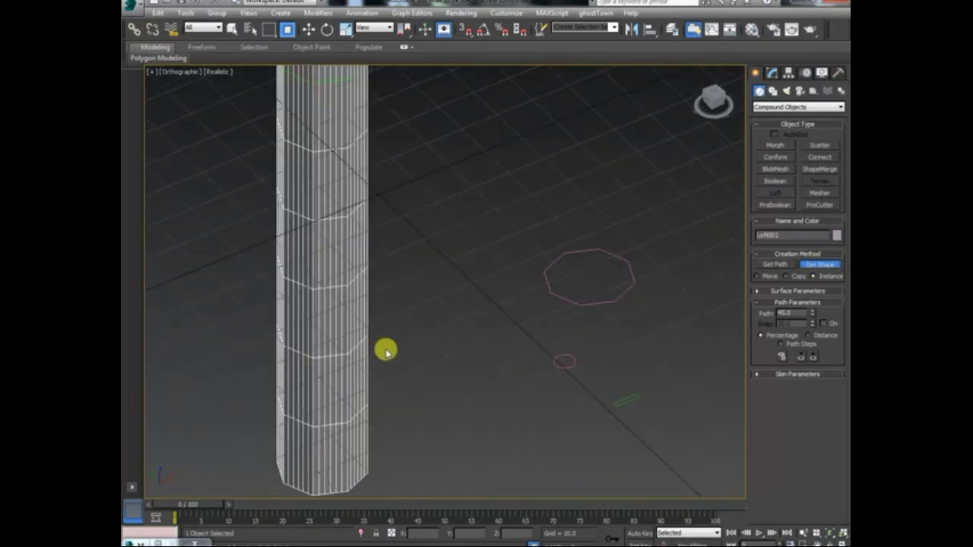
# Pick the small circle as the loft's second cross-section to form the thin shaft
pyautogui.scroll(-5, 385, 349)
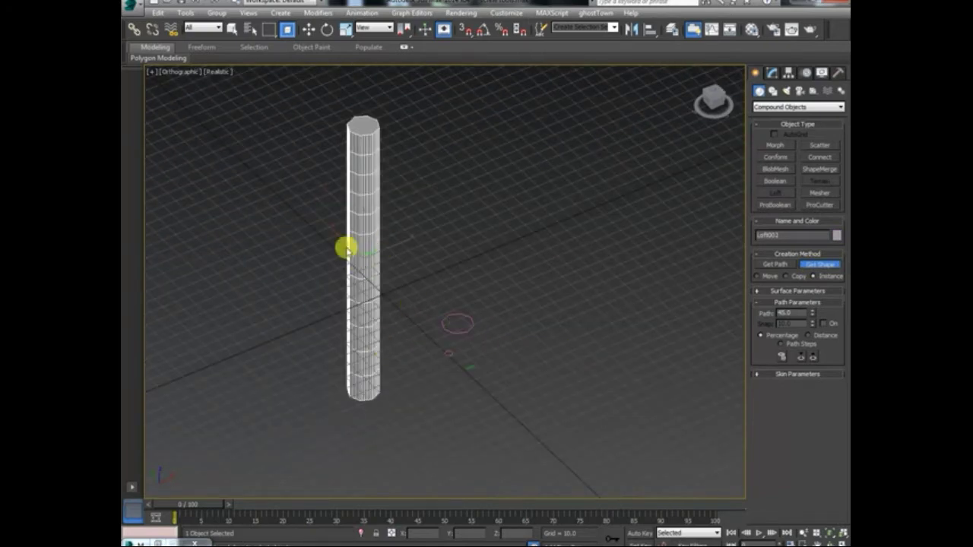
pyautogui.scroll(2, 349, 248)
pyautogui.scroll(3, 352, 250)
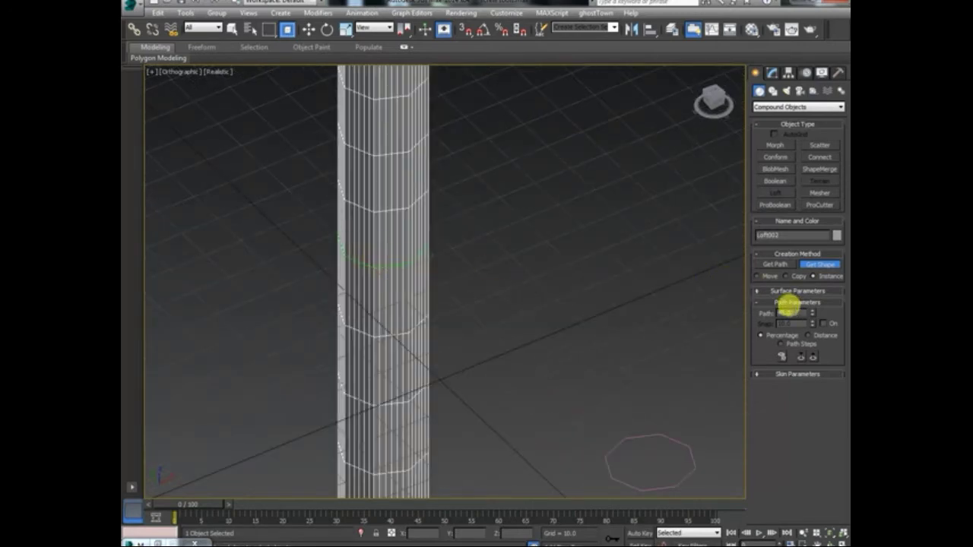
pyautogui.doubleClick(788, 311)
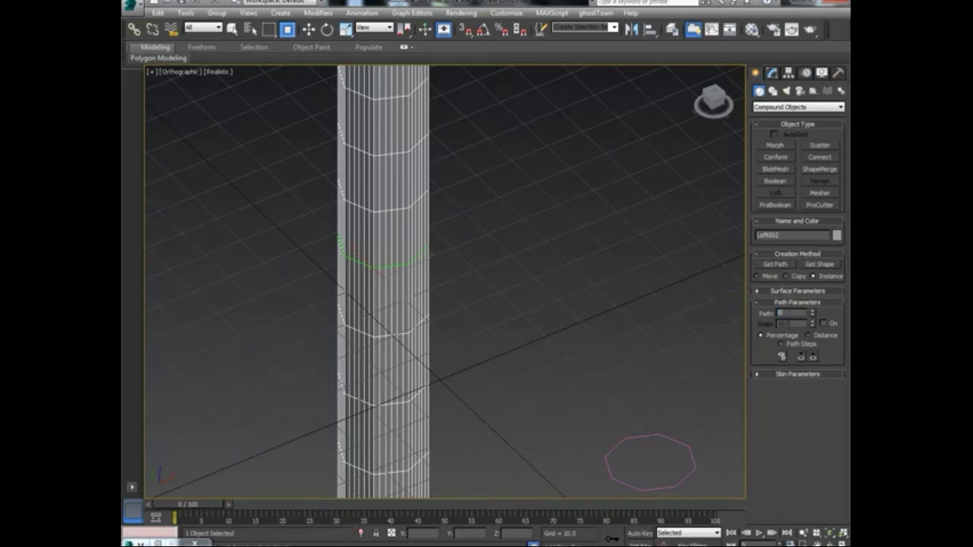
pyautogui.click(821, 265)
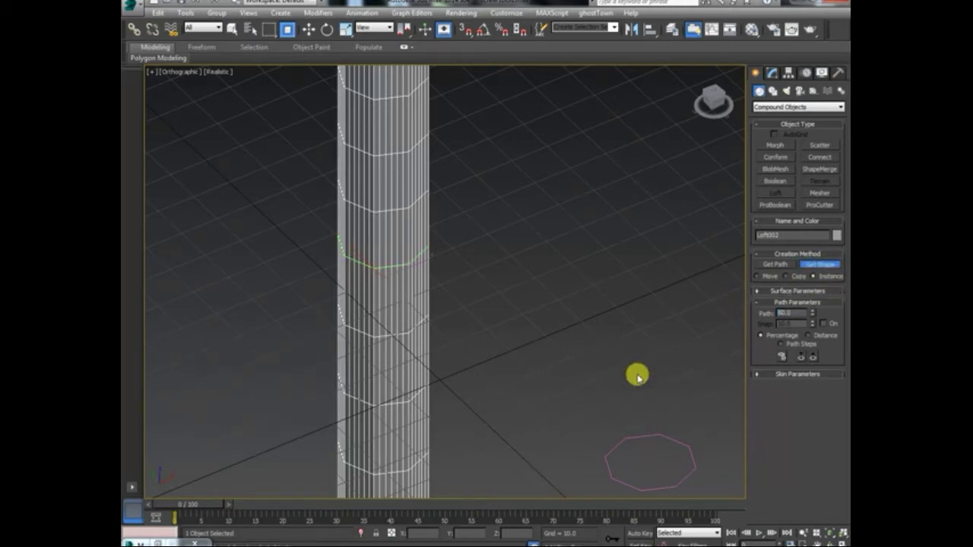
pyautogui.moveTo(637, 376); pyautogui.dragTo(517, 261, button='middle')
pyautogui.scroll(-2, 517, 261)
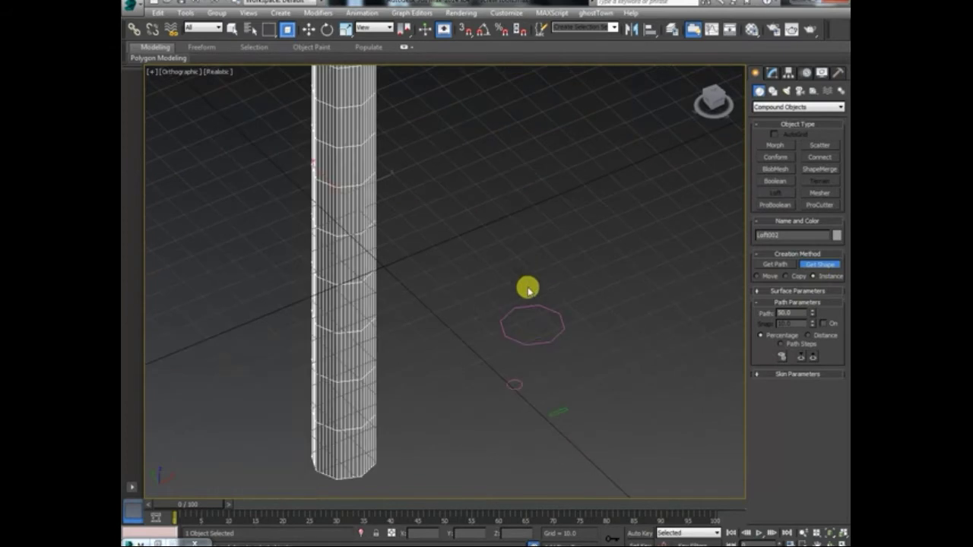
pyautogui.click(516, 384)
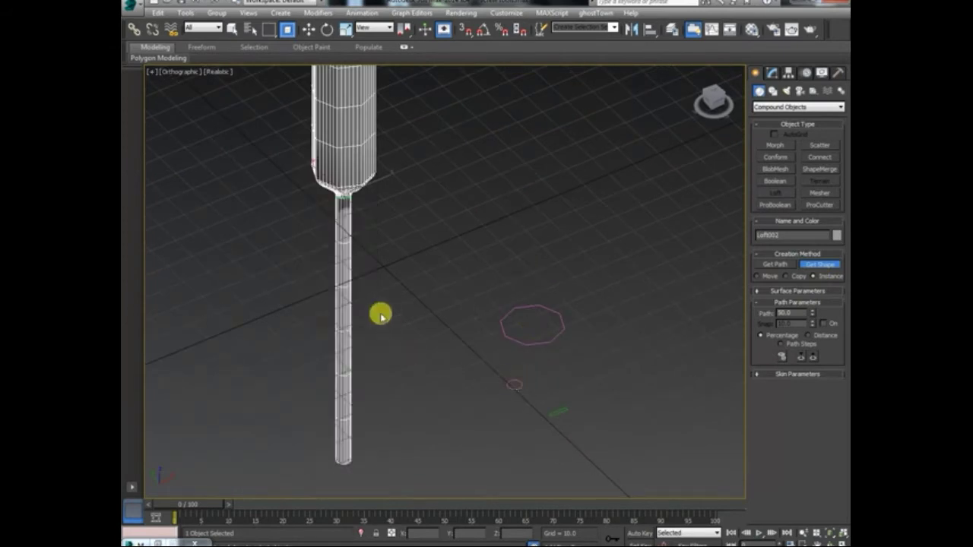
# Reframe the view over the loft and select the path percentage value
pyautogui.scroll(-1, 404, 343)
pyautogui.scroll(-2, 416, 351)
pyautogui.scroll(1, 413, 332)
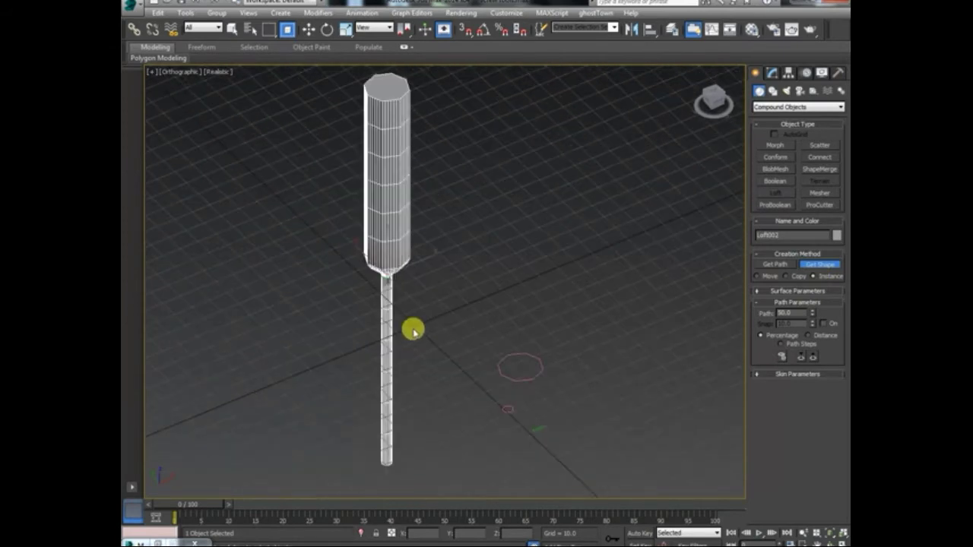
pyautogui.scroll(2, 413, 330)
pyautogui.moveTo(408, 312); pyautogui.dragTo(419, 287, button='middle')
pyautogui.scroll(-2, 420, 286)
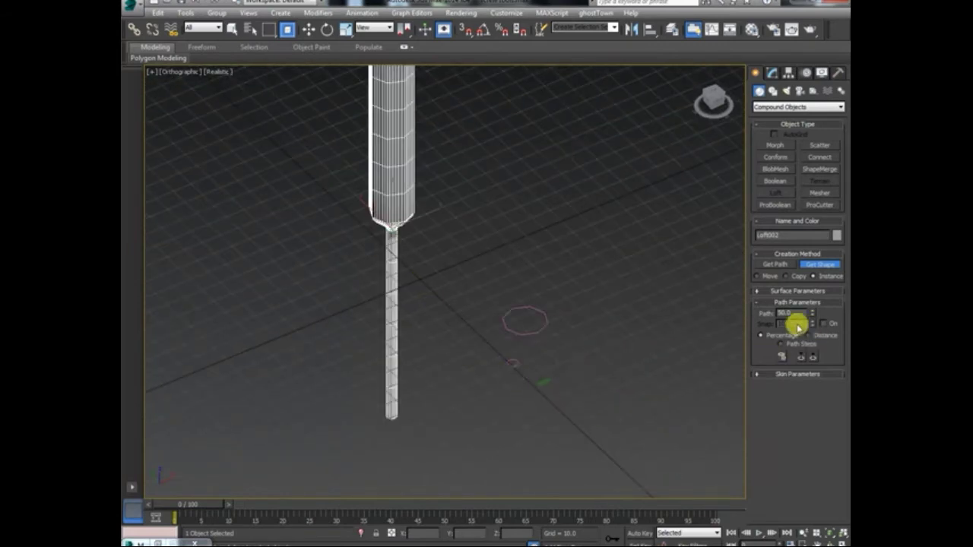
pyautogui.write('80')
pyautogui.moveTo(796, 315); pyautogui.dragTo(755, 319)
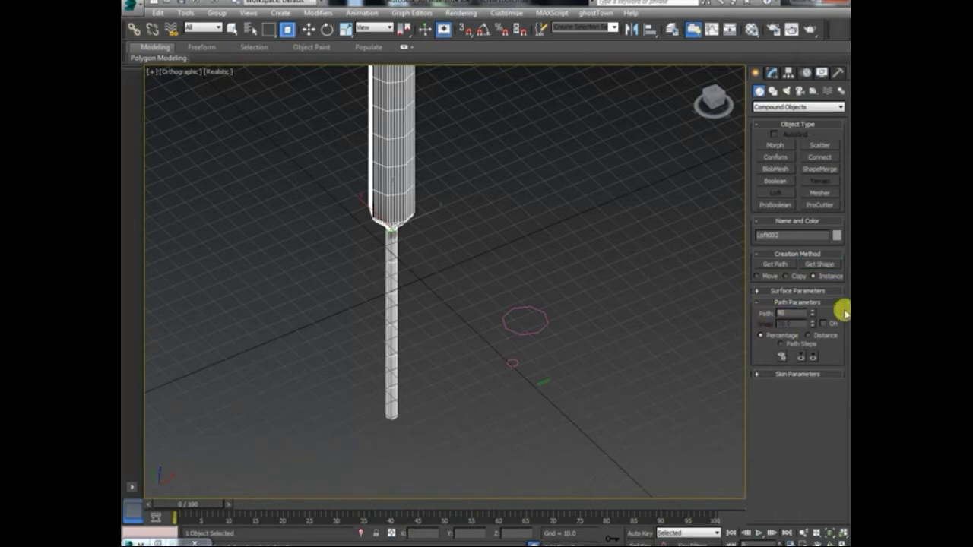
# Set the loft path to 85 and add the thin rectangle as the flattened tip shape
pyautogui.click(828, 265)
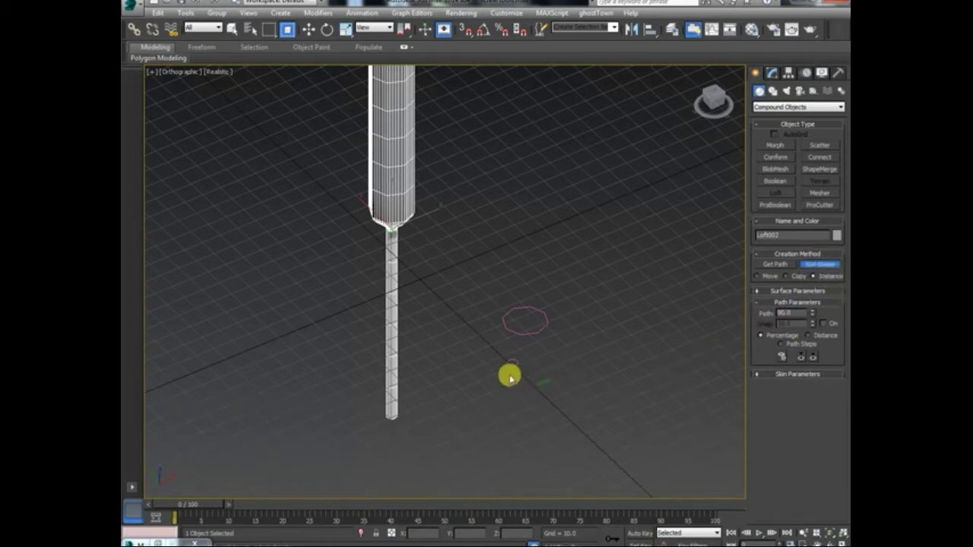
pyautogui.scroll(2, 428, 399)
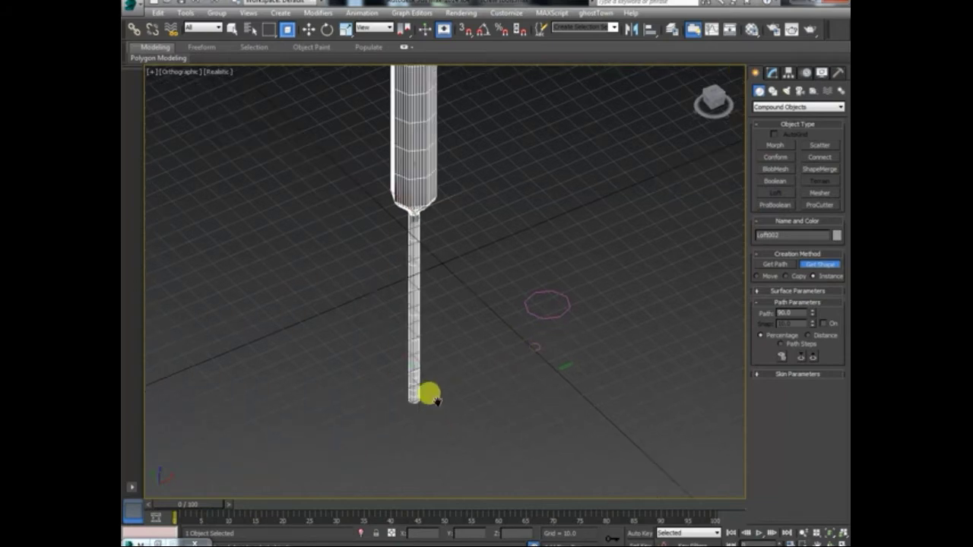
pyautogui.scroll(3, 411, 384)
pyautogui.scroll(2, 441, 342)
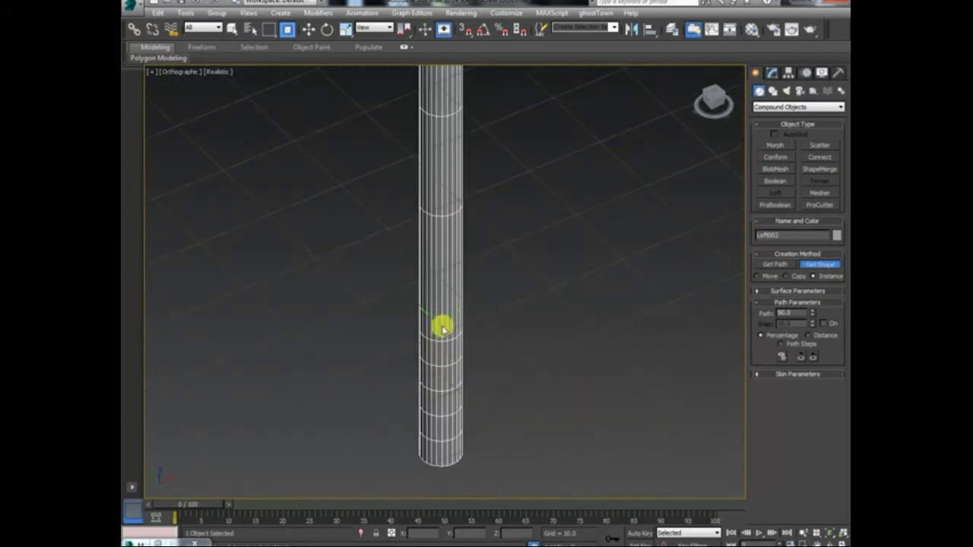
pyautogui.scroll(-2, 443, 324)
pyautogui.scroll(-2, 494, 346)
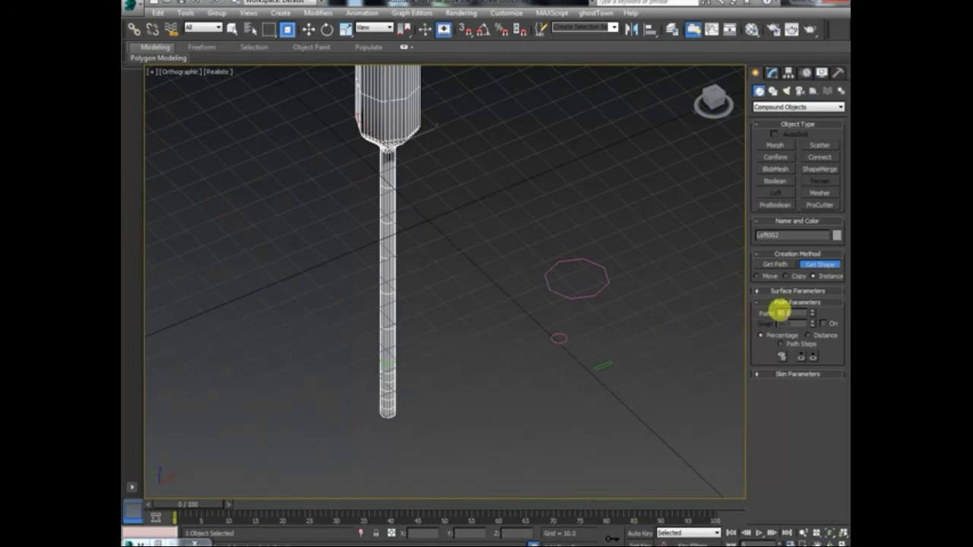
pyautogui.doubleClick(787, 312)
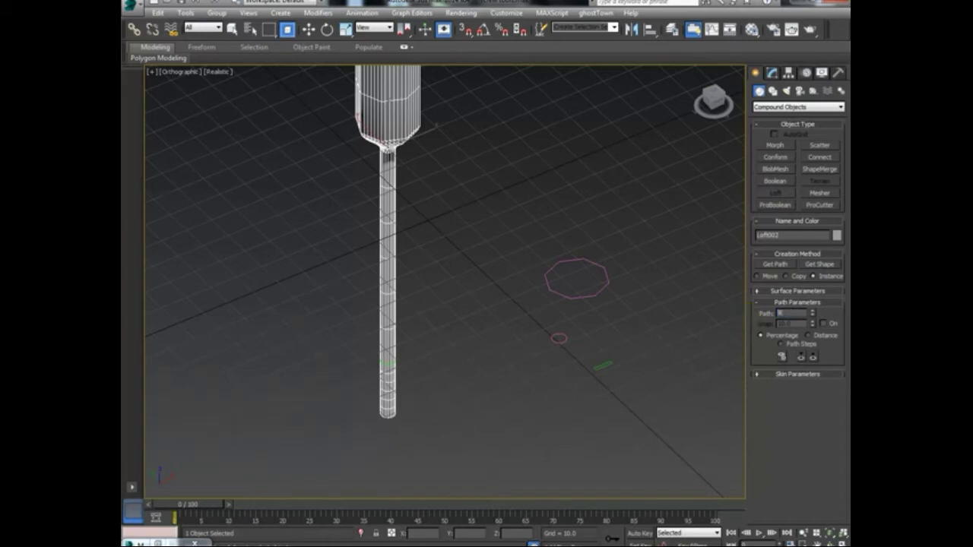
pyautogui.write('85')
pyautogui.click(830, 266)
pyautogui.click(601, 357)
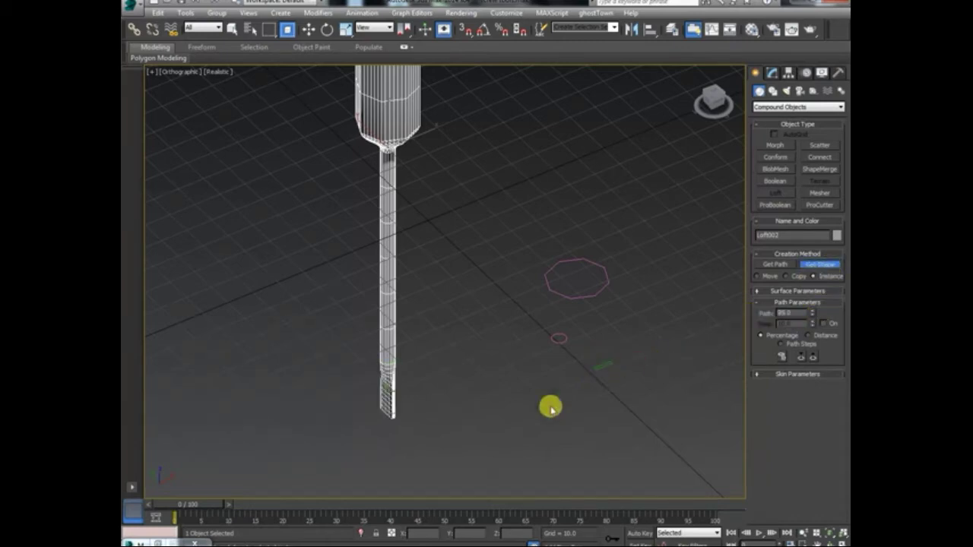
# Orbit around the loft to inspect the flat tip and view the screwdriver upright
pyautogui.scroll(3, 558, 395)
pyautogui.scroll(2, 476, 377)
pyautogui.moveTo(506, 378); pyautogui.dragTo(525, 386, button='middle')
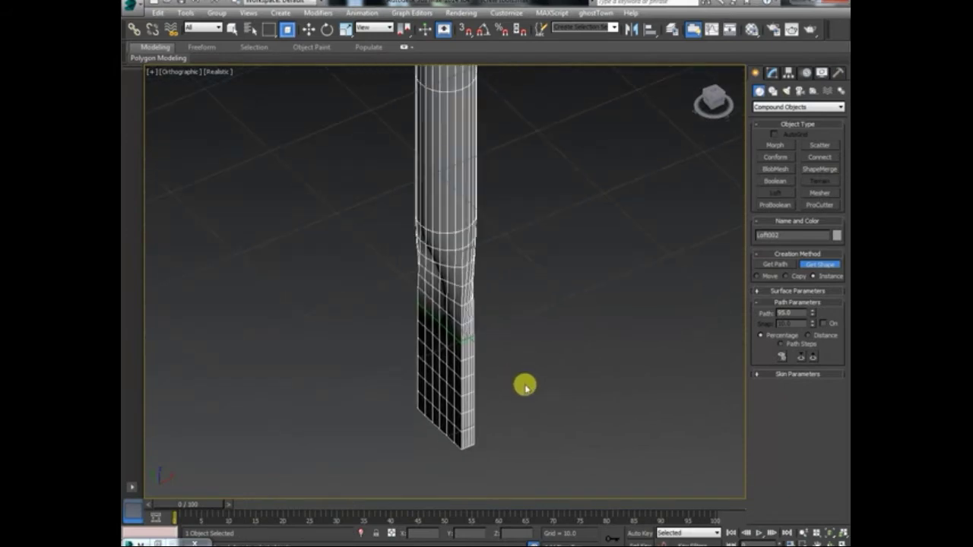
pyautogui.scroll(-1, 525, 386)
pyautogui.click(831, 535)
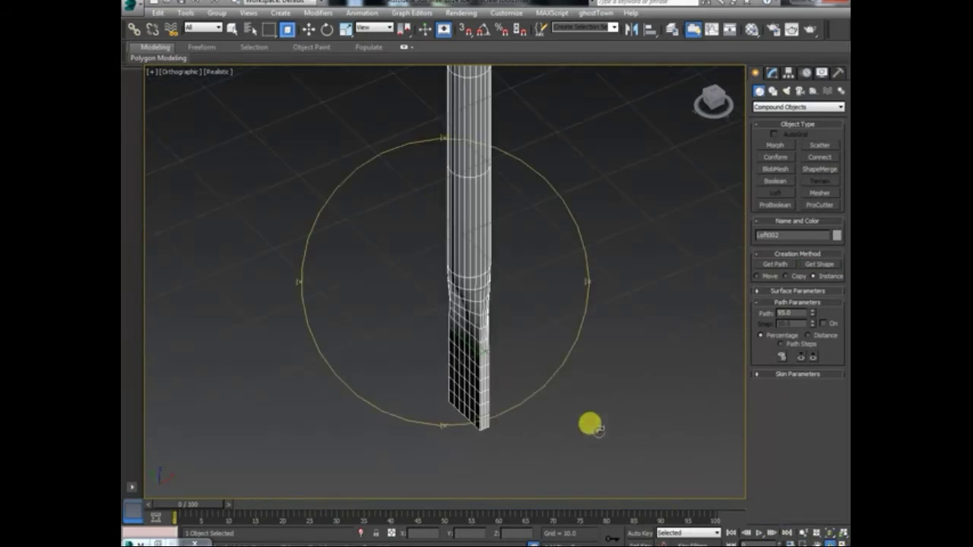
pyautogui.moveTo(504, 348)
pyautogui.mouseDown()
pyautogui.moveTo(554, 346)
pyautogui.moveTo(528, 348)
pyautogui.moveTo(482, 409)
pyautogui.mouseUp()
pyautogui.scroll(3, 482, 408)
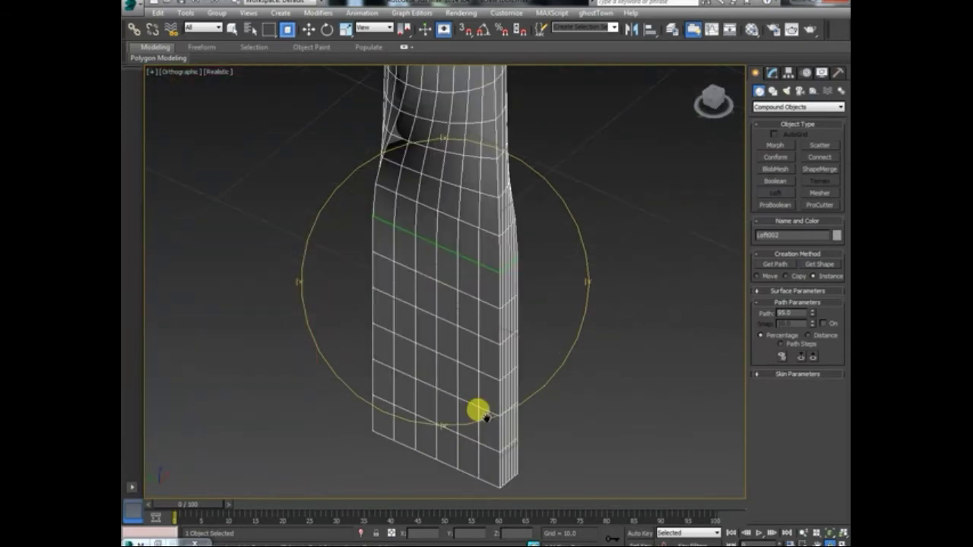
pyautogui.scroll(-3, 469, 398)
pyautogui.scroll(-4, 600, 284)
pyautogui.moveTo(601, 283); pyautogui.dragTo(504, 398)
pyautogui.moveTo(506, 343)
pyautogui.mouseDown()
pyautogui.moveTo(558, 124)
pyautogui.moveTo(482, 311)
pyautogui.moveTo(472, 385)
pyautogui.mouseUp()
pyautogui.moveTo(498, 351); pyautogui.dragTo(487, 408)
# Apply a TurboSmooth modifier to the screwdriver loft
pyautogui.click(771, 73)
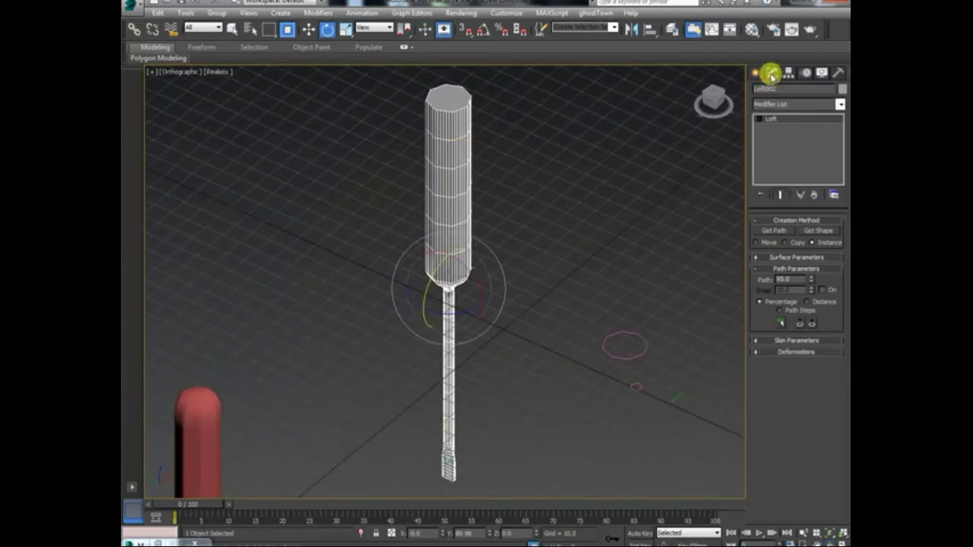
pyautogui.click(841, 108)
pyautogui.press('t')
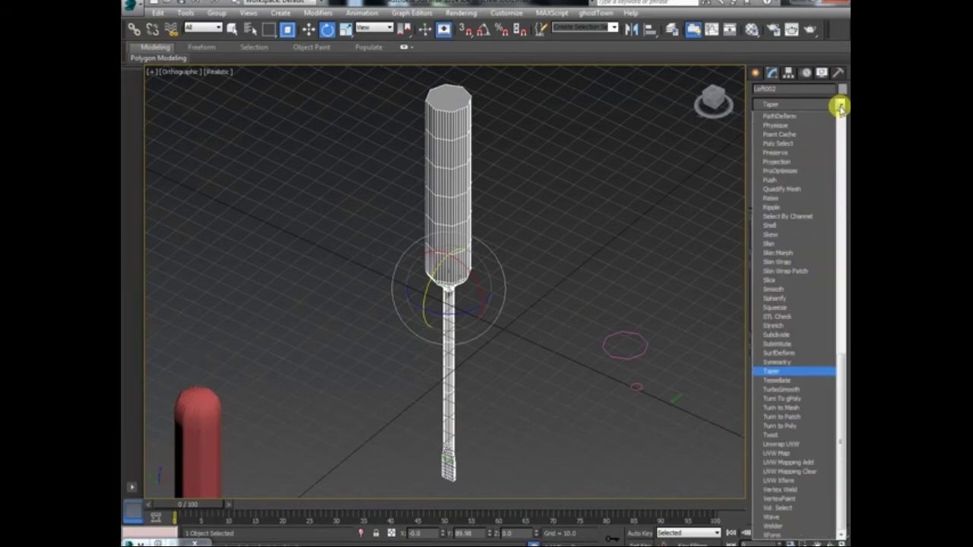
pyautogui.click(799, 391)
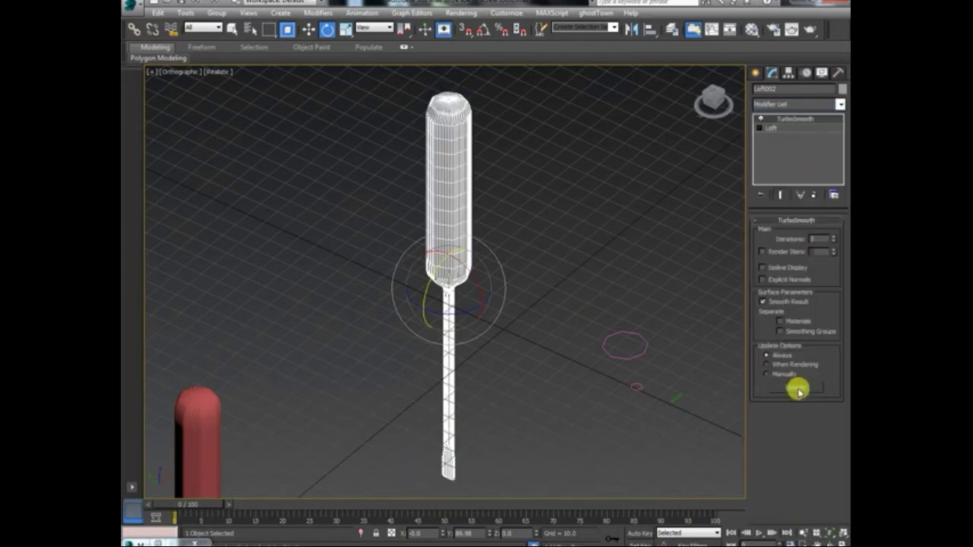
pyautogui.click(583, 444)
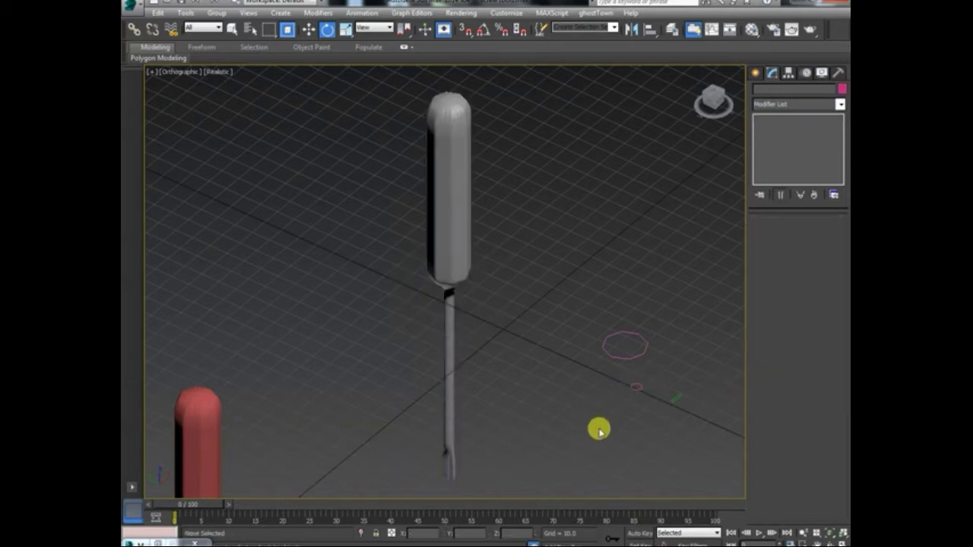
pyautogui.scroll(2, 517, 387)
pyautogui.scroll(3, 524, 342)
pyautogui.scroll(3, 505, 403)
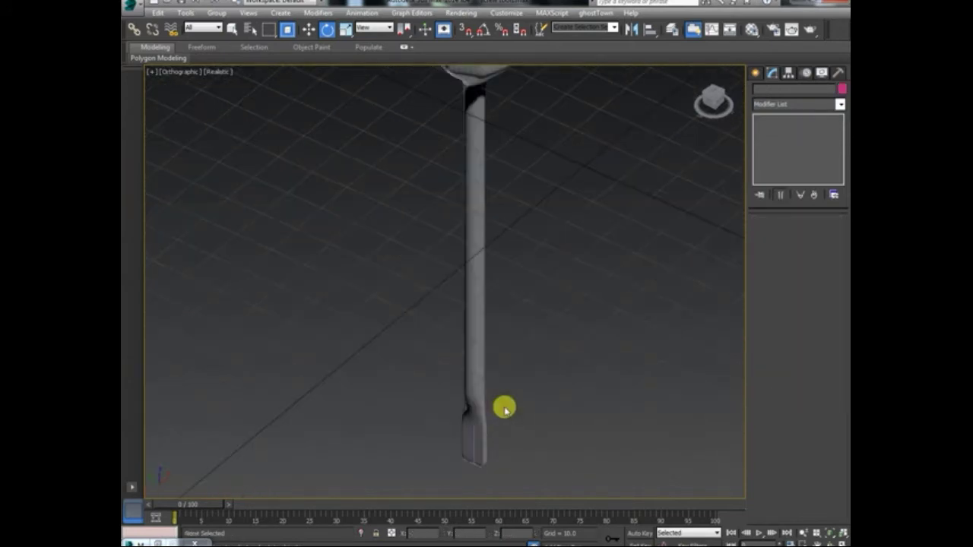
pyautogui.scroll(-3, 505, 408)
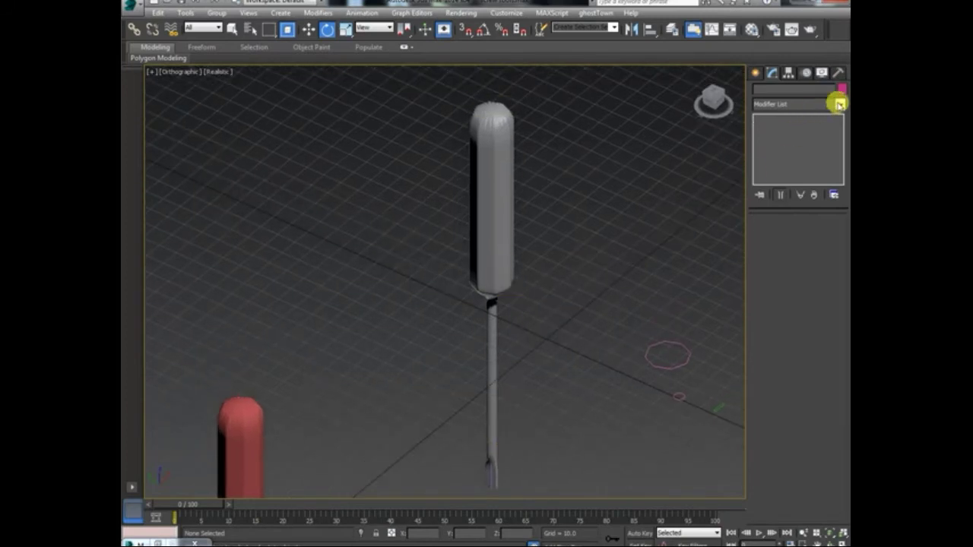
# Add an Edit Mesh modifier above TurboSmooth and switch to Polygon sub-object level
pyautogui.click(492, 160)
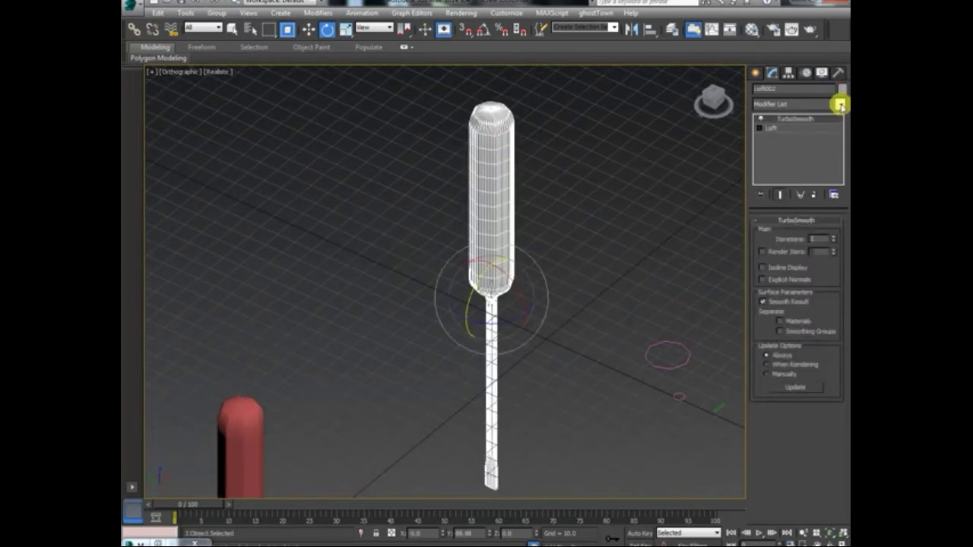
pyautogui.click(840, 105)
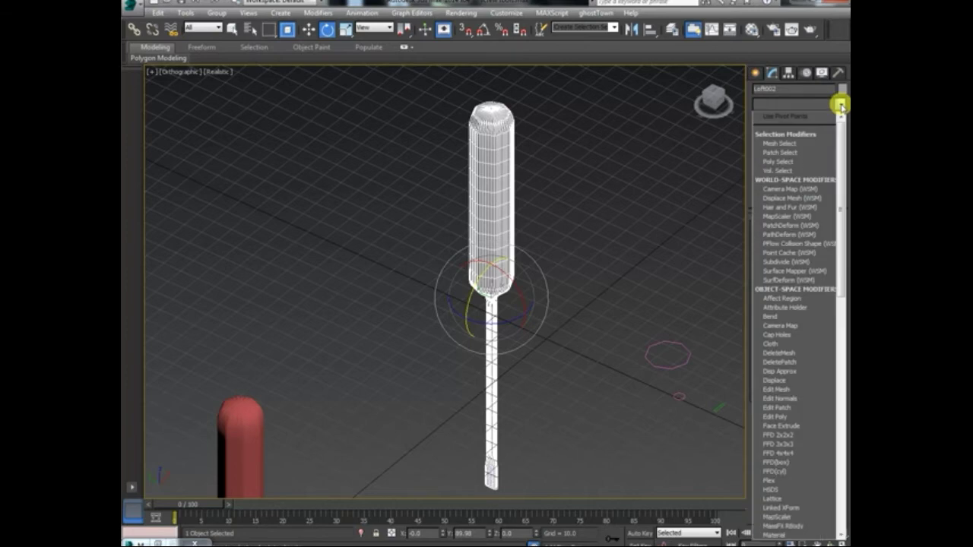
pyautogui.press('e')
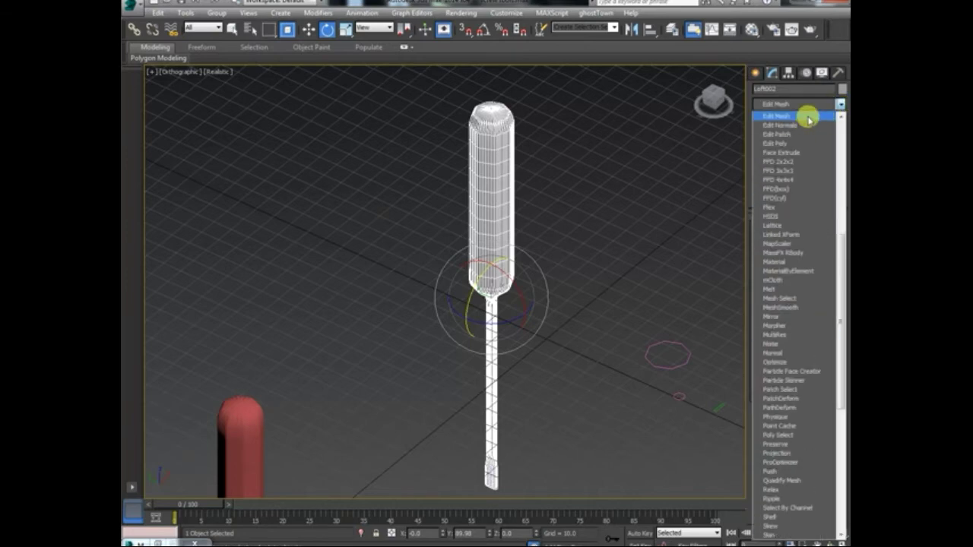
pyautogui.click(808, 117)
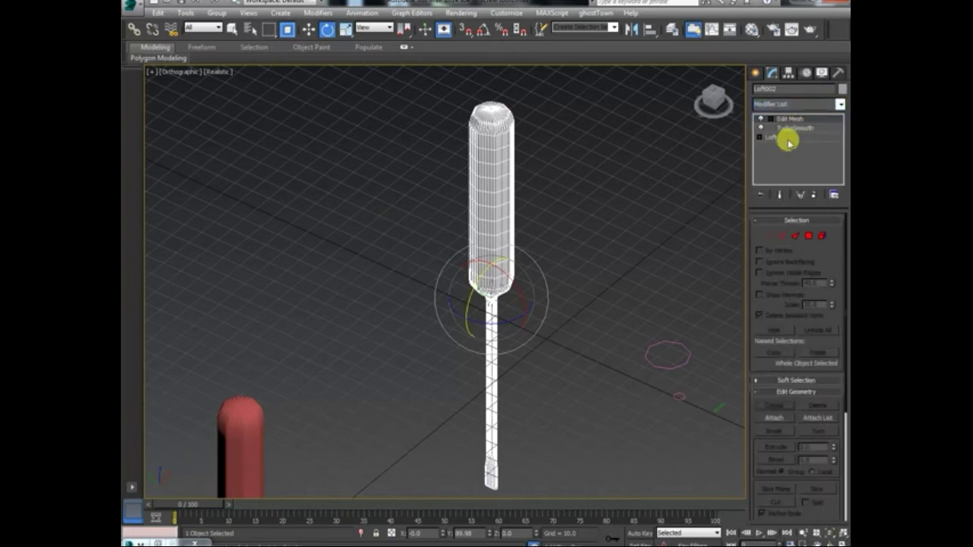
pyautogui.click(808, 236)
# In the front view, assign the red material to the handle's polygons
pyautogui.press('f')
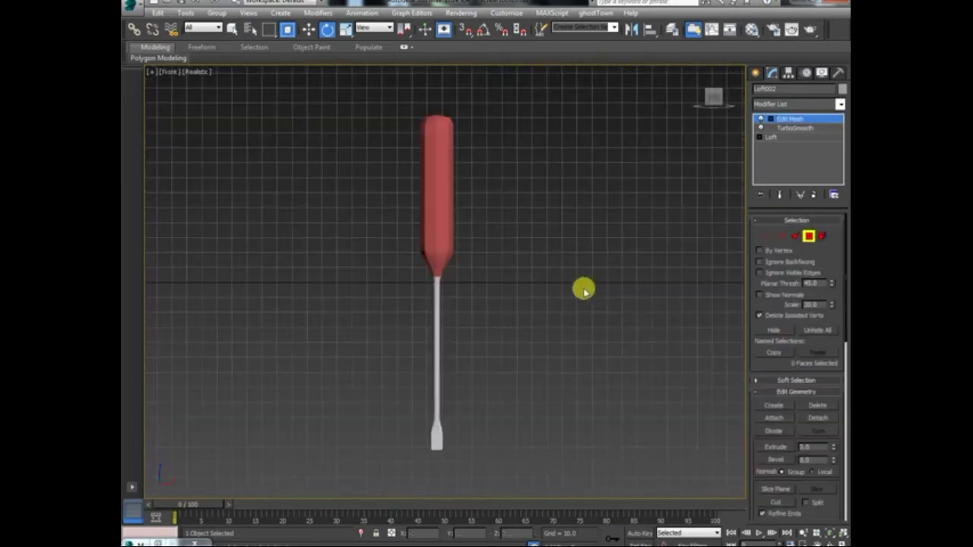
pyautogui.moveTo(478, 271); pyautogui.dragTo(391, 282, button='middle')
pyautogui.moveTo(736, 310)
pyautogui.mouseDown(button='middle')
pyautogui.moveTo(604, 319)
pyautogui.moveTo(623, 281)
pyautogui.moveTo(608, 298)
pyautogui.mouseUp(button='middle')
pyautogui.scroll(2, 600, 293)
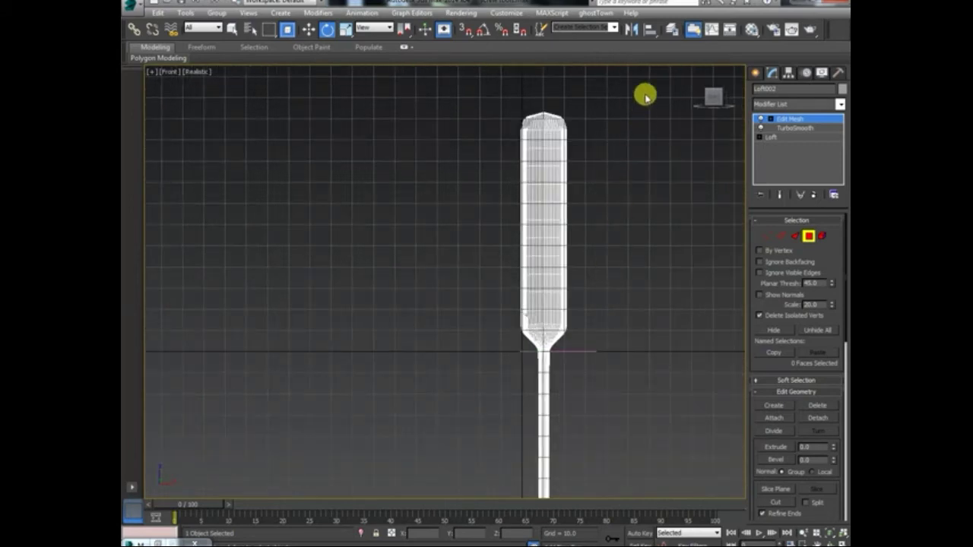
pyautogui.moveTo(645, 95); pyautogui.dragTo(471, 353)
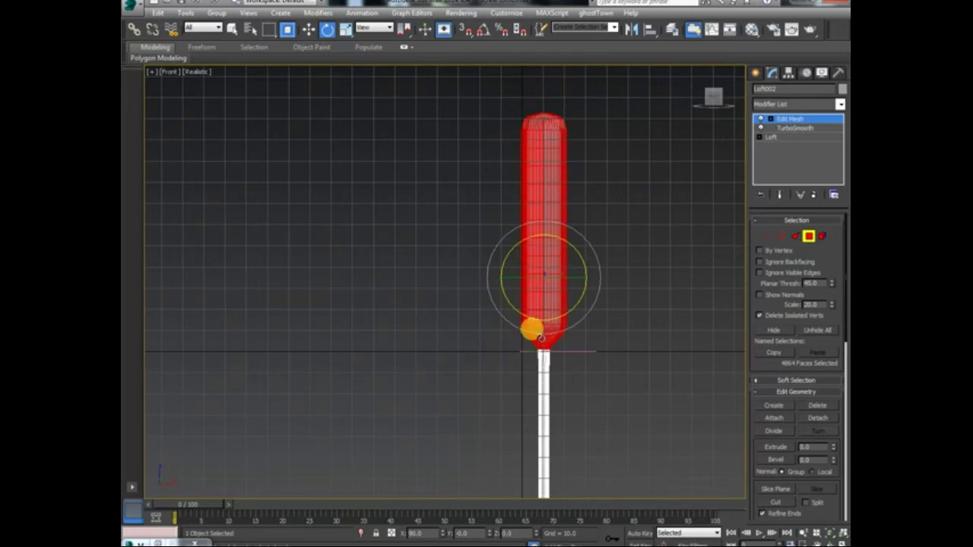
pyautogui.press('m')
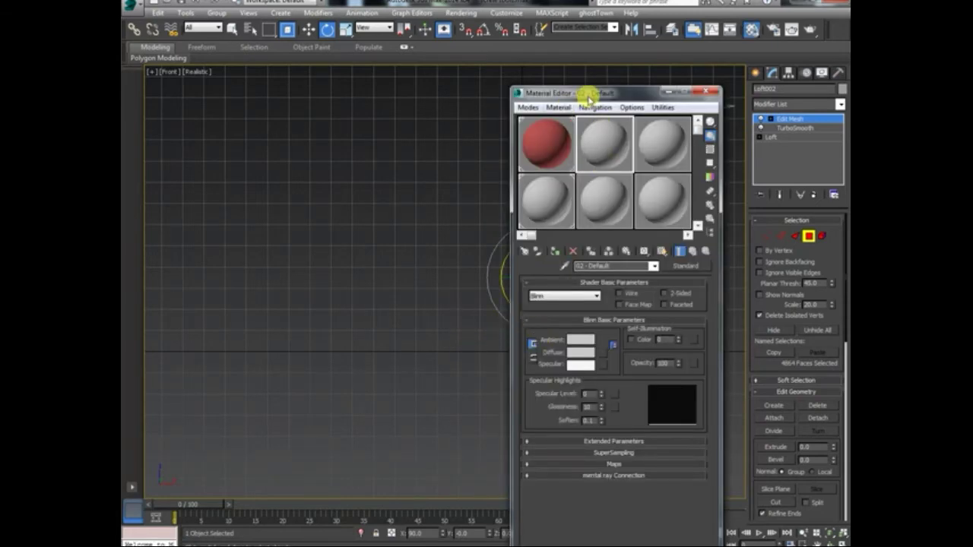
pyautogui.moveTo(589, 97)
pyautogui.mouseDown()
pyautogui.moveTo(191, 157)
pyautogui.moveTo(246, 125)
pyautogui.mouseUp()
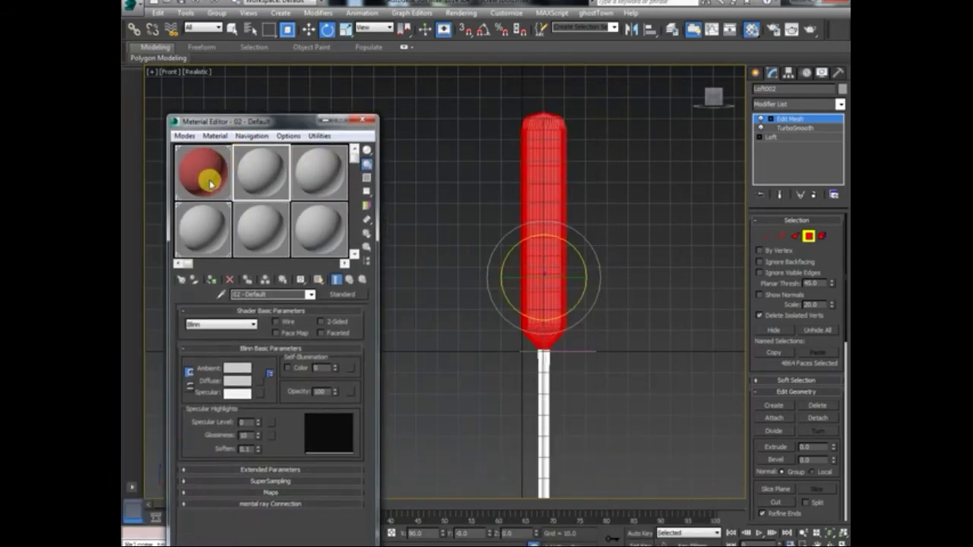
pyautogui.moveTo(461, 189); pyautogui.dragTo(535, 191)
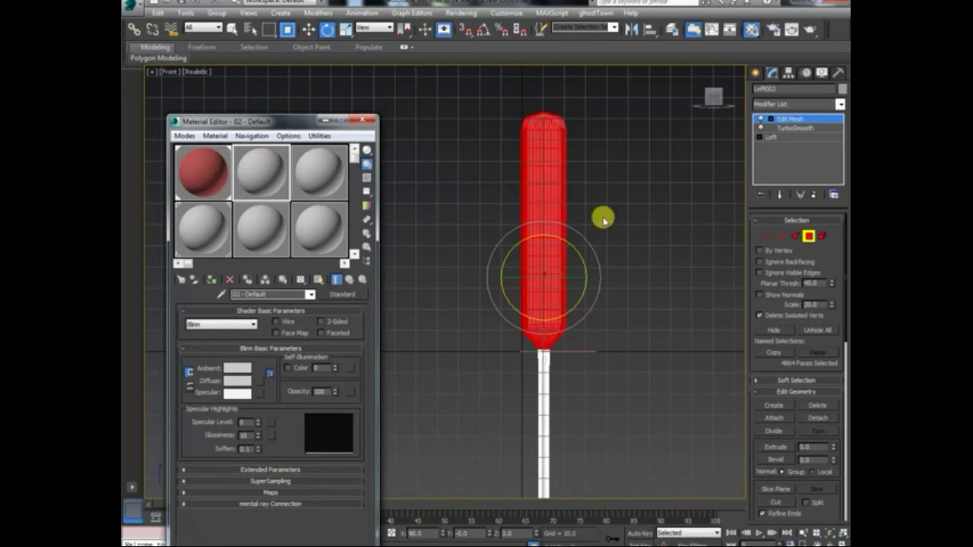
pyautogui.click(659, 263)
# Assign the white material to the shaft's polygons and put the Material Editor away
pyautogui.moveTo(657, 358)
pyautogui.mouseDown(button='middle')
pyautogui.moveTo(651, 272)
pyautogui.moveTo(666, 249)
pyautogui.mouseUp(button='middle')
pyautogui.moveTo(562, 321); pyautogui.dragTo(464, 491)
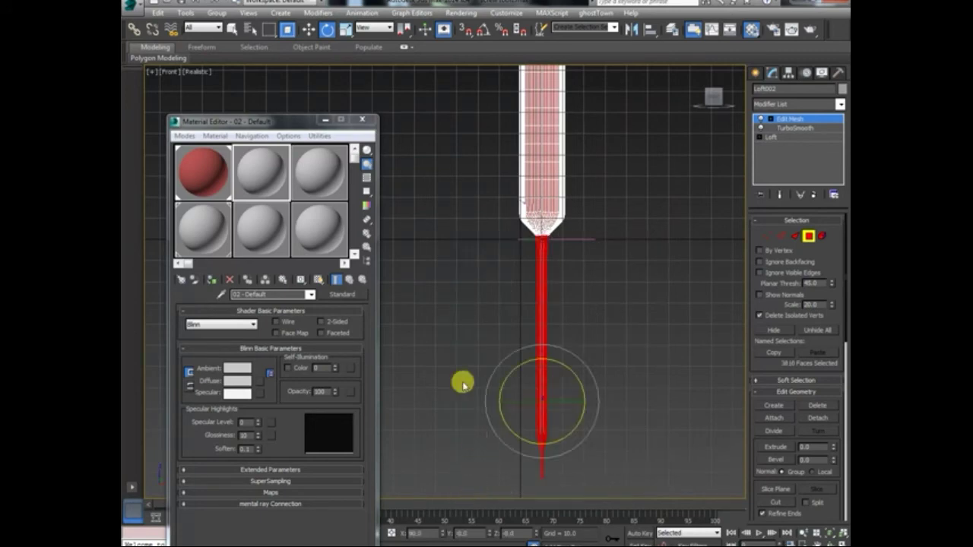
pyautogui.moveTo(251, 185); pyautogui.dragTo(260, 184)
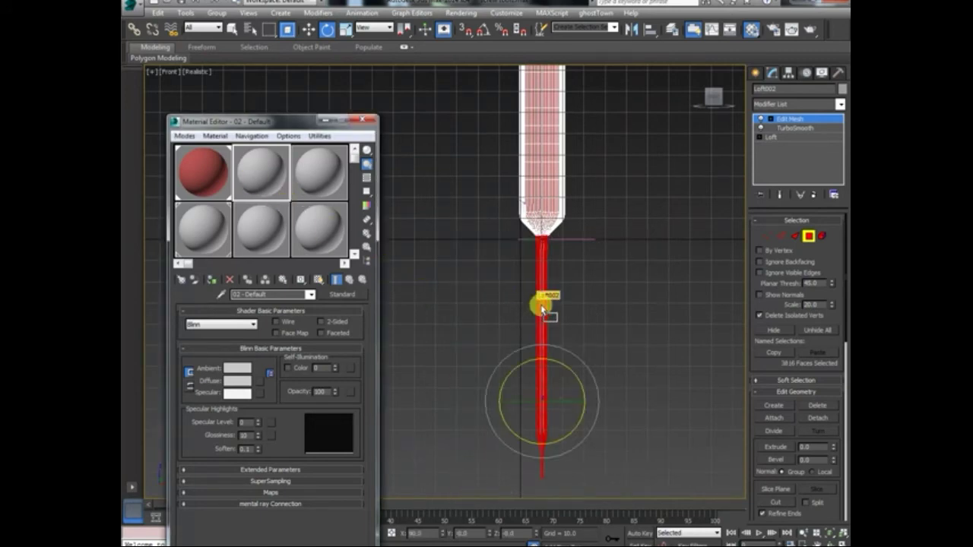
pyautogui.moveTo(470, 303); pyautogui.dragTo(542, 306)
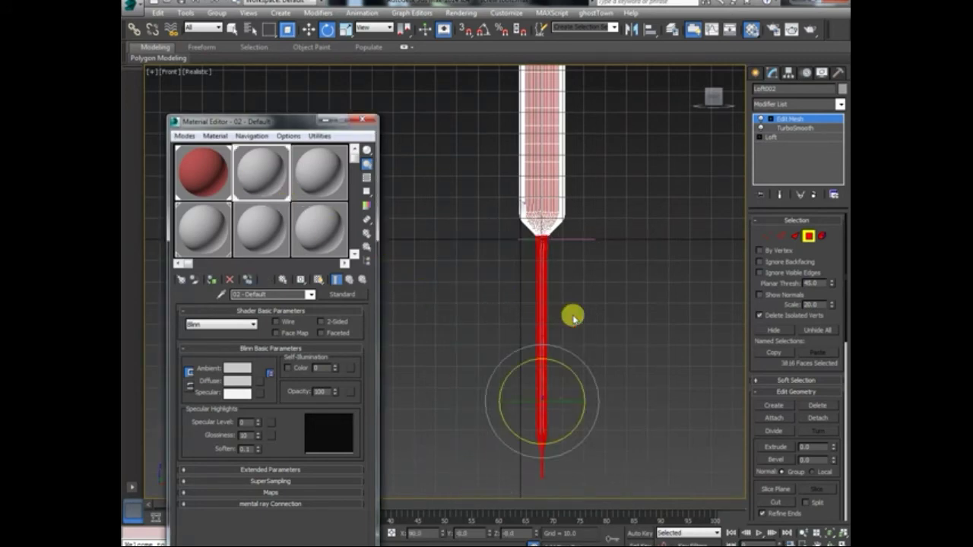
pyautogui.click(324, 125)
pyautogui.click(623, 274)
pyautogui.moveTo(624, 274); pyautogui.dragTo(493, 278, button='middle')
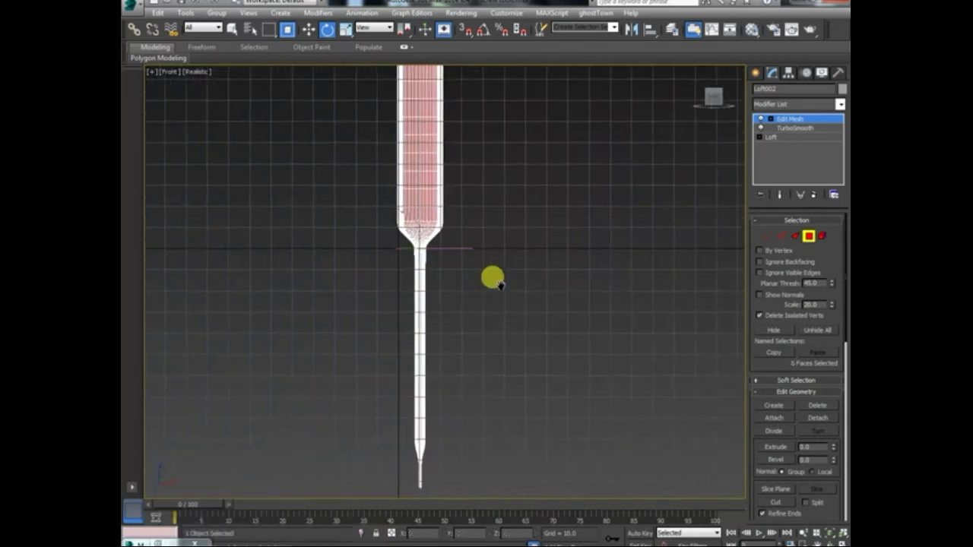
pyautogui.scroll(-2, 567, 409)
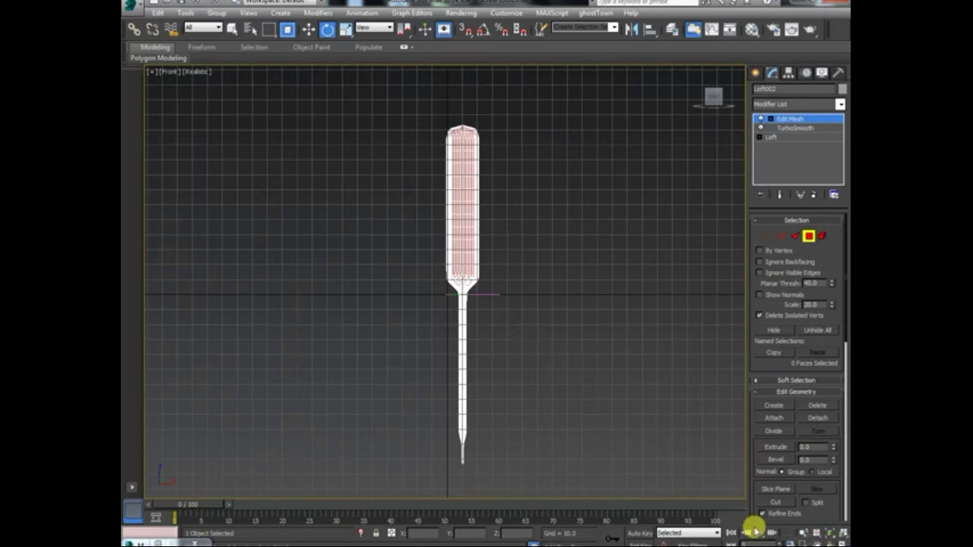
pyautogui.click(829, 535)
pyautogui.moveTo(489, 356); pyautogui.dragTo(495, 368)
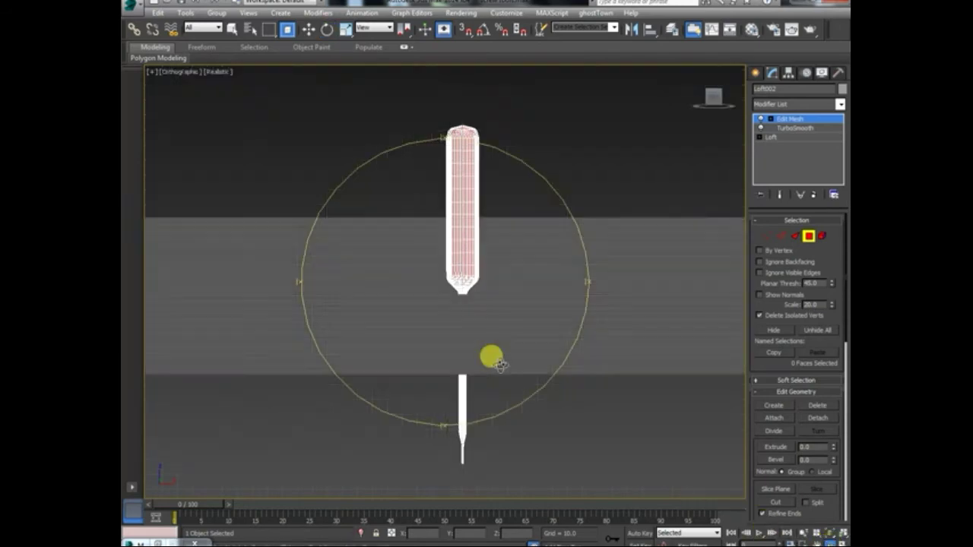
pyautogui.scroll(3, 490, 365)
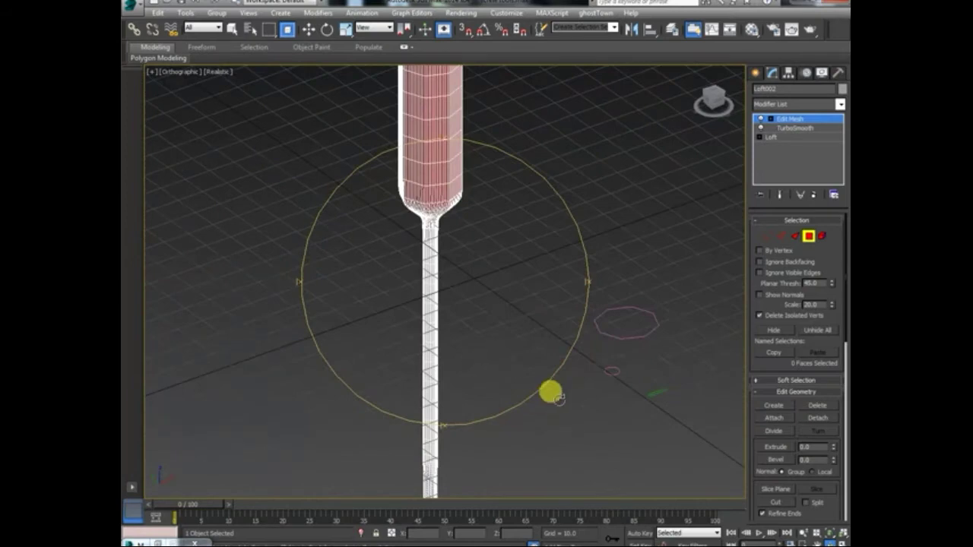
pyautogui.press('e')
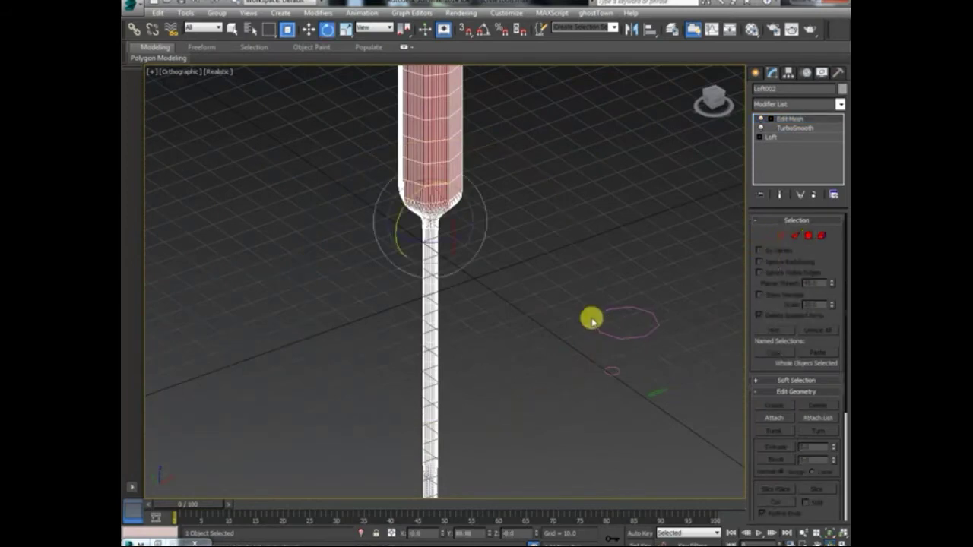
pyautogui.click(591, 319)
pyautogui.moveTo(524, 324)
pyautogui.keyDown('alt'); pyautogui.mouseDown(button='middle')
pyautogui.moveTo(515, 263)
pyautogui.moveTo(464, 428)
pyautogui.mouseUp(button='middle'); pyautogui.keyUp('alt')
pyautogui.scroll(3, 463, 428)
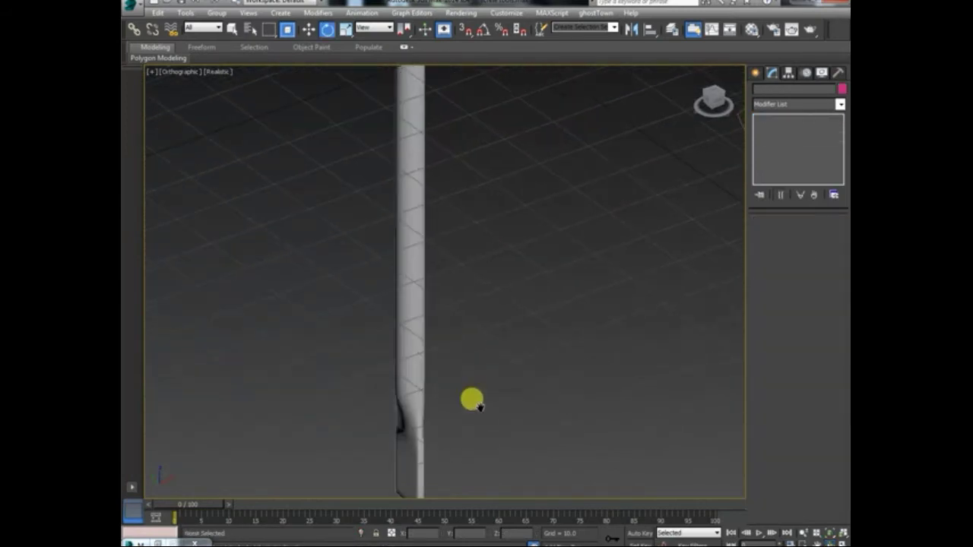
pyautogui.scroll(3, 472, 397)
pyautogui.scroll(5, 493, 375)
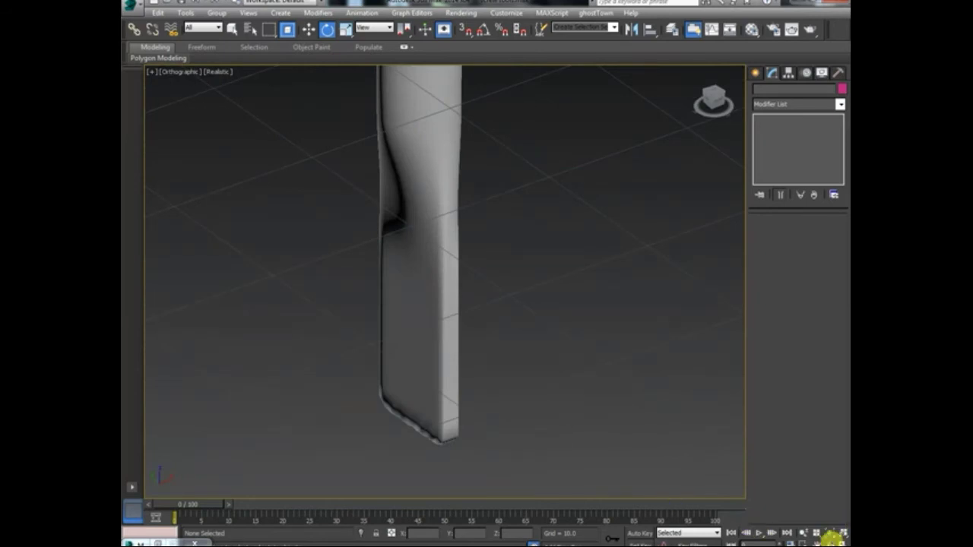
pyautogui.click(833, 536)
pyautogui.moveTo(486, 326)
pyautogui.mouseDown()
pyautogui.moveTo(504, 332)
pyautogui.moveTo(502, 352)
pyautogui.moveTo(591, 415)
pyautogui.moveTo(531, 344)
pyautogui.moveTo(513, 232)
pyautogui.moveTo(517, 385)
pyautogui.moveTo(482, 251)
pyautogui.moveTo(479, 343)
pyautogui.moveTo(487, 205)
pyautogui.moveTo(464, 439)
pyautogui.moveTo(475, 418)
pyautogui.moveTo(636, 354)
pyautogui.moveTo(632, 343)
pyautogui.moveTo(647, 348)
pyautogui.mouseUp()
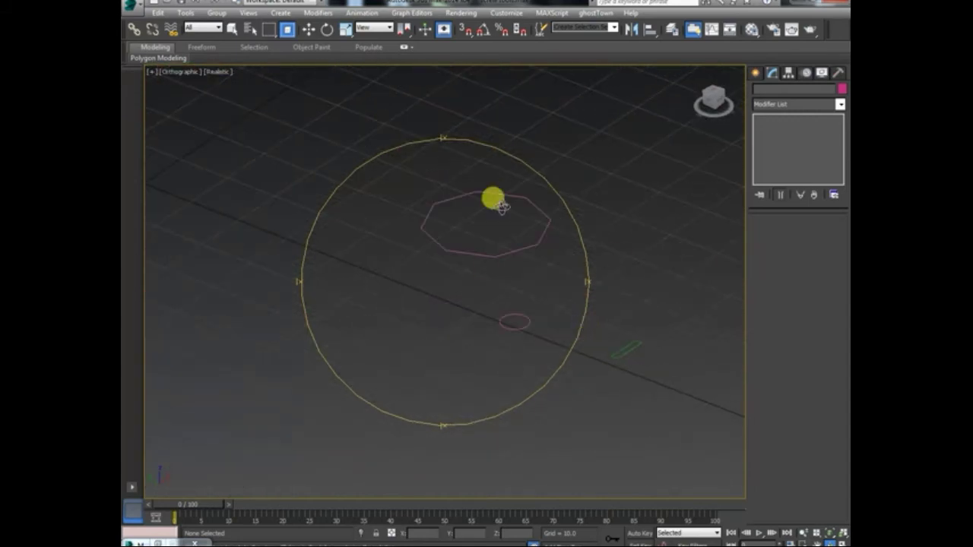
pyautogui.hotkey('shift', 'z')
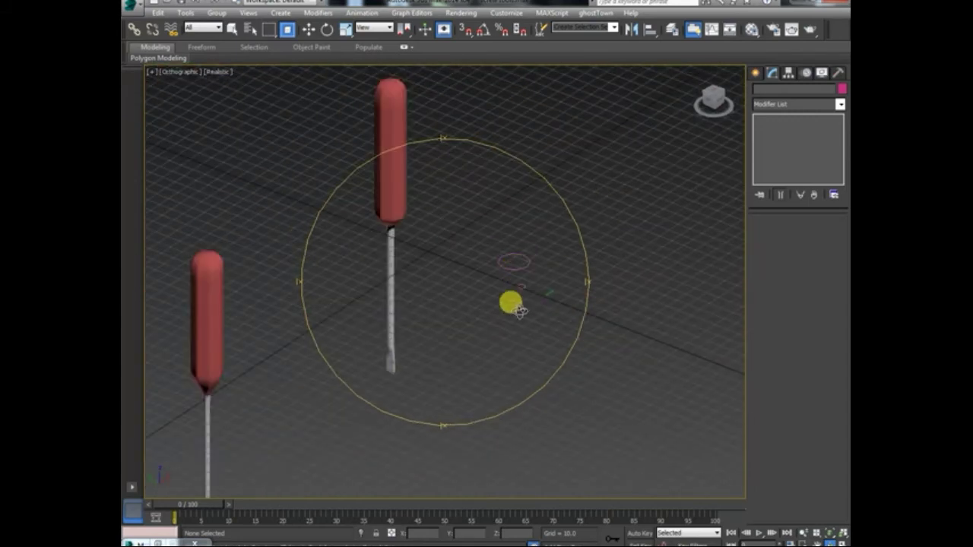
pyautogui.moveTo(514, 306); pyautogui.dragTo(508, 301)
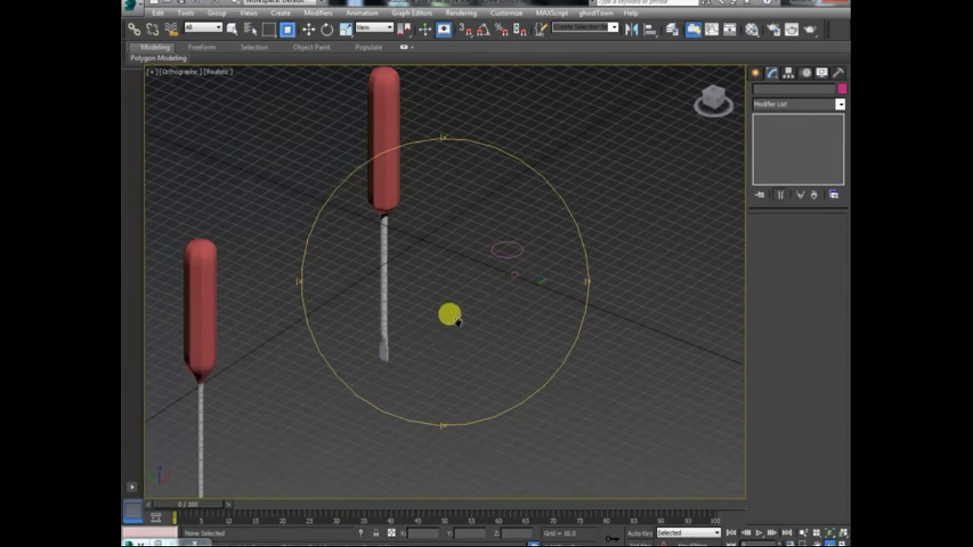
pyautogui.moveTo(449, 315); pyautogui.dragTo(489, 276)
pyautogui.moveTo(403, 327)
pyautogui.mouseDown()
pyautogui.moveTo(504, 328)
pyautogui.moveTo(458, 343)
pyautogui.moveTo(482, 311)
pyautogui.moveTo(524, 311)
pyautogui.moveTo(466, 329)
pyautogui.moveTo(549, 326)
pyautogui.moveTo(370, 347)
pyautogui.moveTo(382, 332)
pyautogui.moveTo(454, 348)
pyautogui.moveTo(439, 487)
pyautogui.mouseUp()
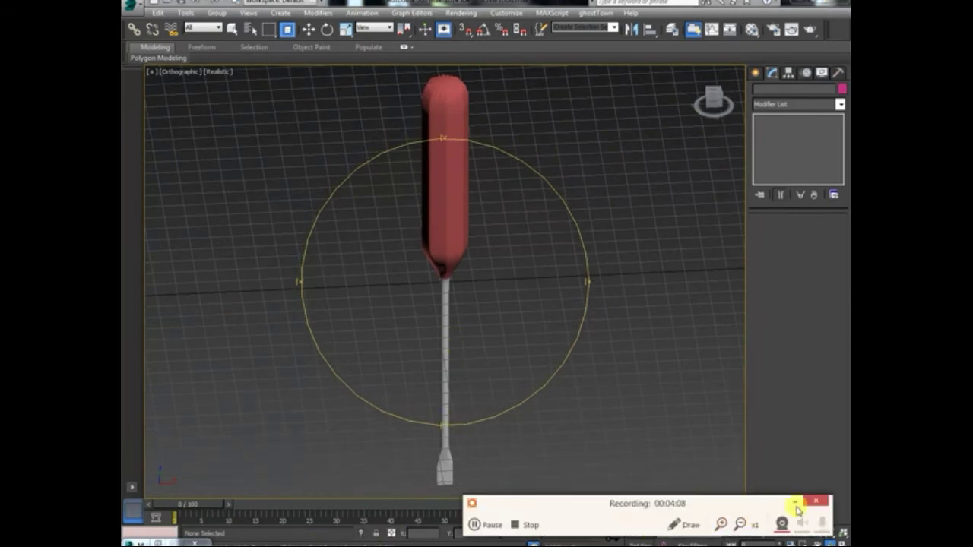
pyautogui.moveTo(491, 352)
pyautogui.mouseDown()
pyautogui.moveTo(495, 360)
pyautogui.moveTo(491, 326)
pyautogui.moveTo(438, 356)
pyautogui.moveTo(606, 343)
pyautogui.moveTo(556, 354)
pyautogui.moveTo(563, 328)
pyautogui.moveTo(506, 344)
pyautogui.moveTo(571, 289)
pyautogui.moveTo(473, 317)
pyautogui.moveTo(511, 325)
pyautogui.moveTo(490, 321)
pyautogui.mouseUp()
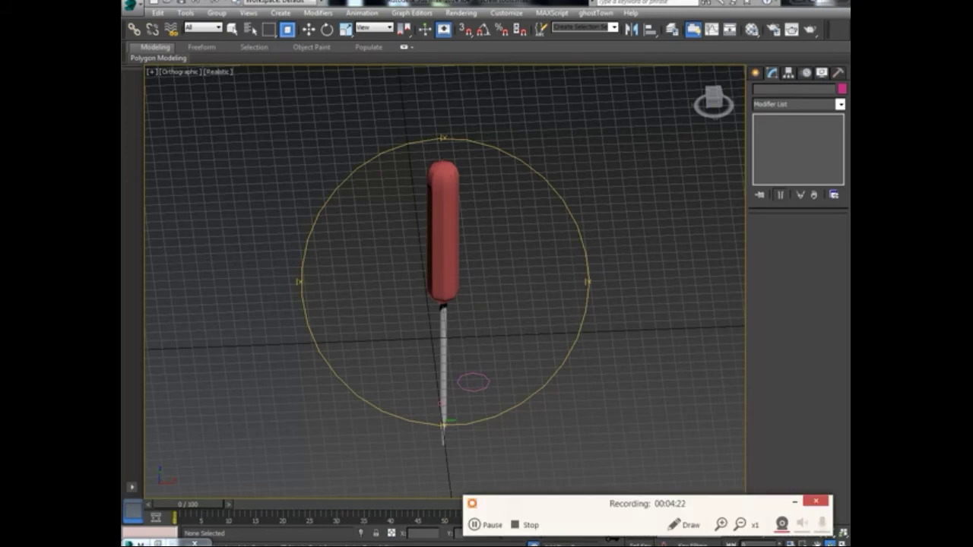
pyautogui.click(795, 503)
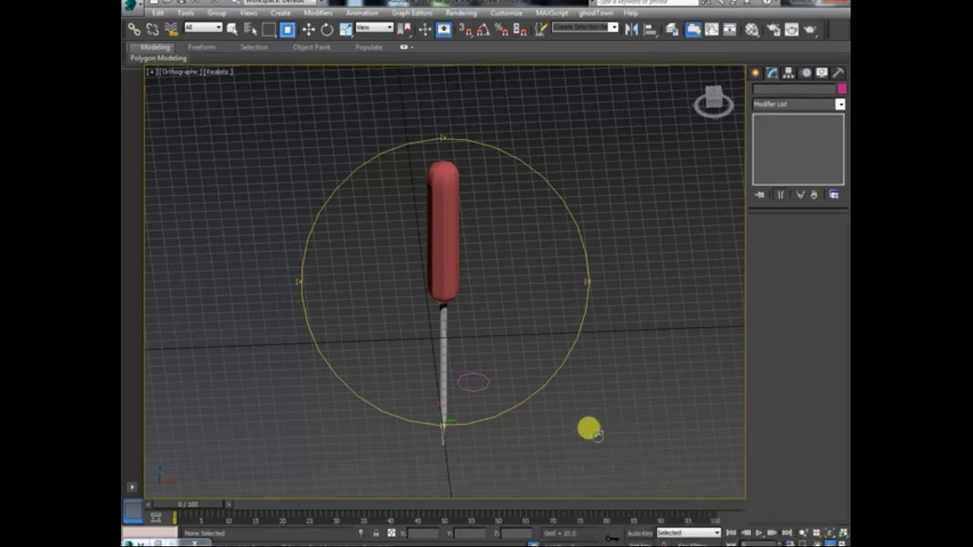
# Move the finished screwdriver to the left
pyautogui.press('e')
pyautogui.click(445, 254)
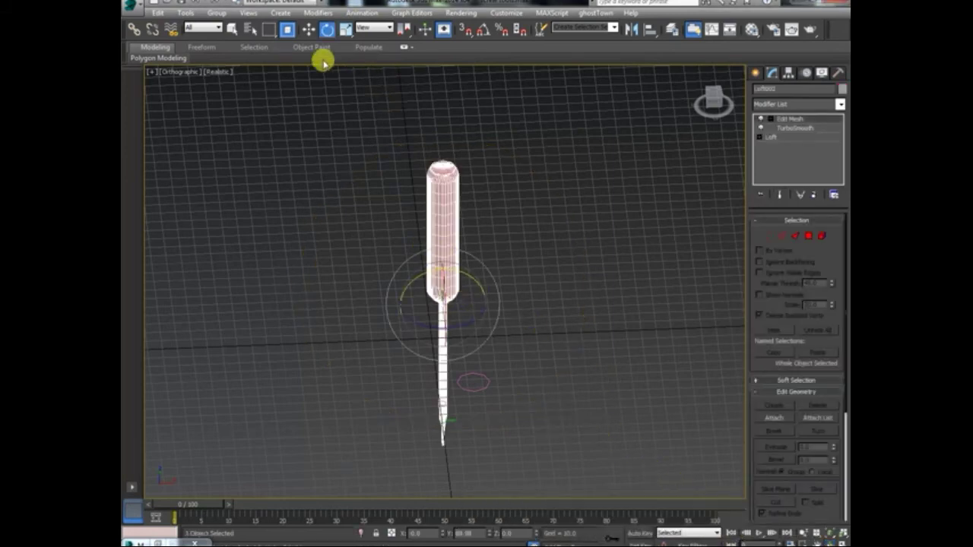
pyautogui.click(306, 32)
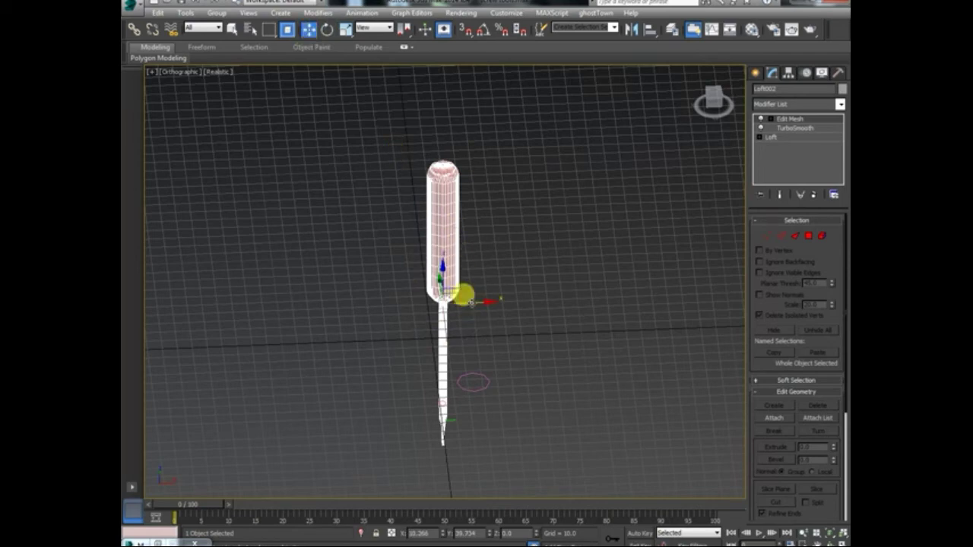
pyautogui.moveTo(471, 302); pyautogui.dragTo(453, 286)
# Build a trial loft from Line001 with the octagon, inspect it, then delete it
pyautogui.click(441, 272)
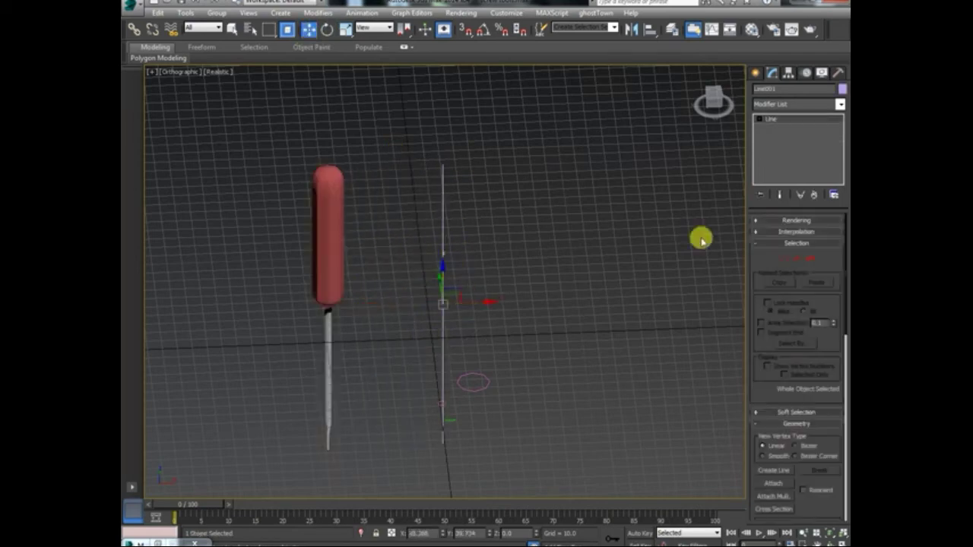
pyautogui.click(757, 73)
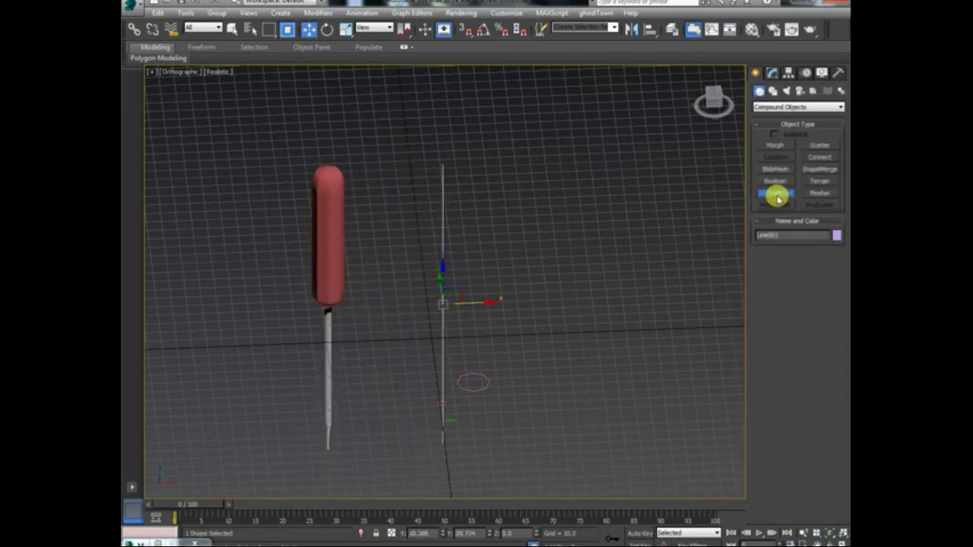
pyautogui.click(776, 195)
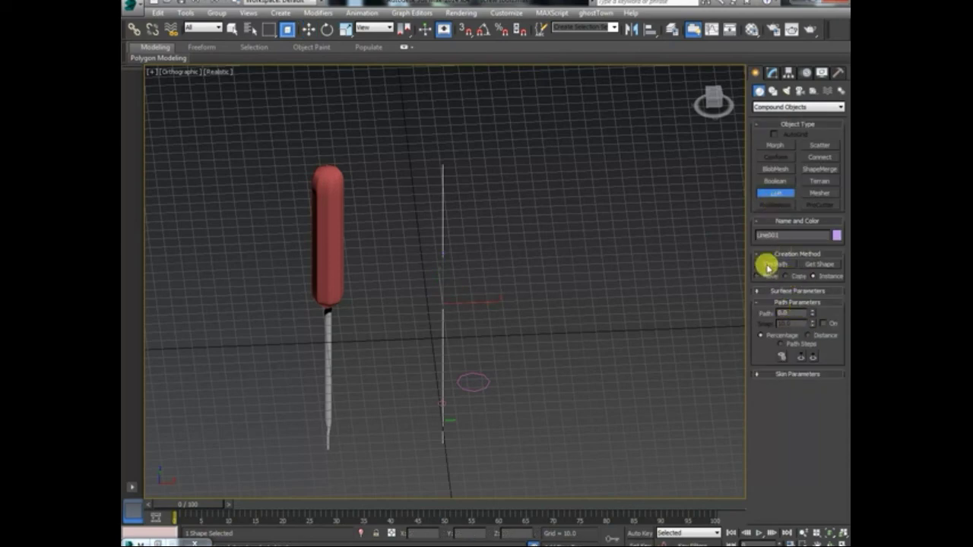
pyautogui.click(770, 264)
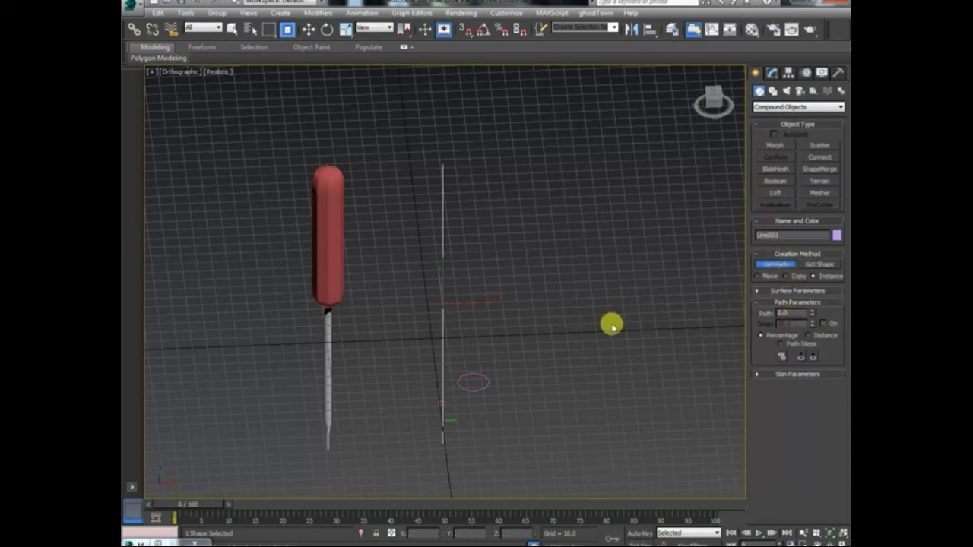
pyautogui.click(483, 386)
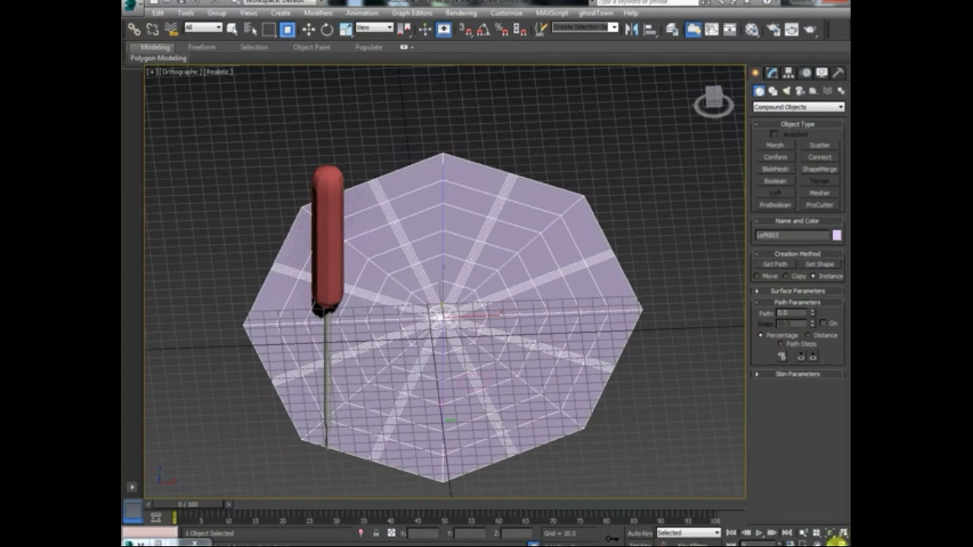
pyautogui.moveTo(484, 354)
pyautogui.keyDown('alt'); pyautogui.mouseDown(button='middle')
pyautogui.moveTo(499, 310)
pyautogui.moveTo(487, 353)
pyautogui.moveTo(571, 342)
pyautogui.moveTo(498, 356)
pyautogui.mouseUp(button='middle'); pyautogui.keyUp('alt')
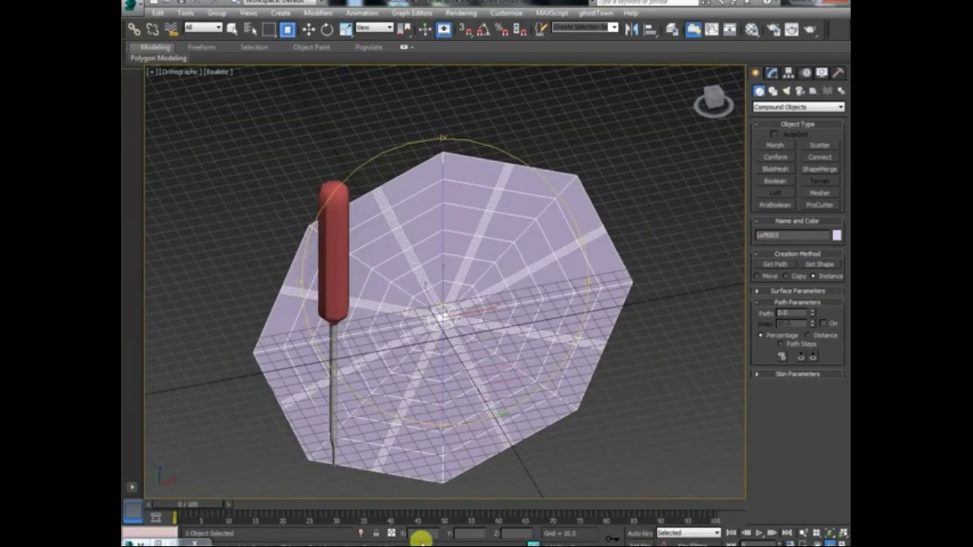
pyautogui.click(384, 543)
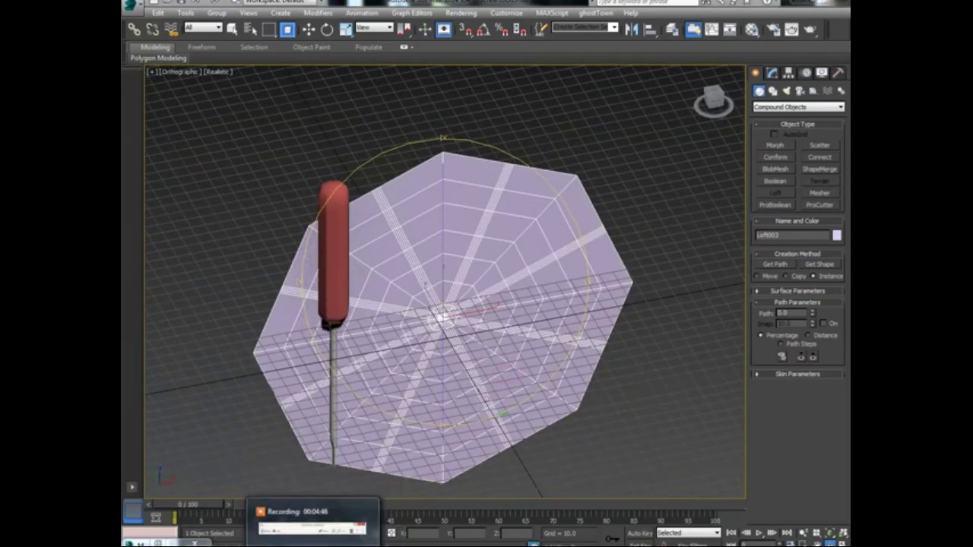
pyautogui.click(798, 505)
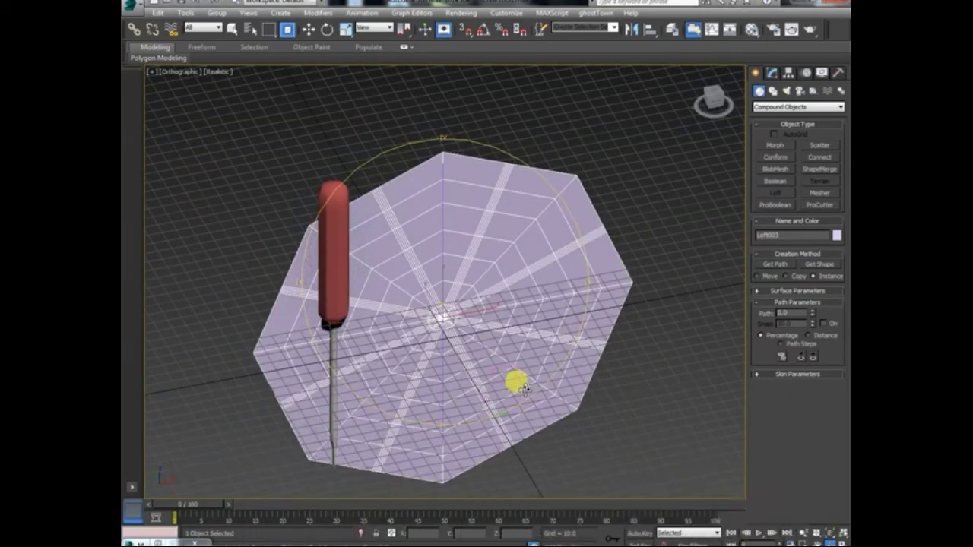
pyautogui.moveTo(517, 383)
pyautogui.keyDown('alt'); pyautogui.mouseDown(button='middle')
pyautogui.moveTo(495, 326)
pyautogui.moveTo(535, 309)
pyautogui.moveTo(623, 329)
pyautogui.moveTo(468, 344)
pyautogui.moveTo(496, 334)
pyautogui.mouseUp(button='middle'); pyautogui.keyUp('alt')
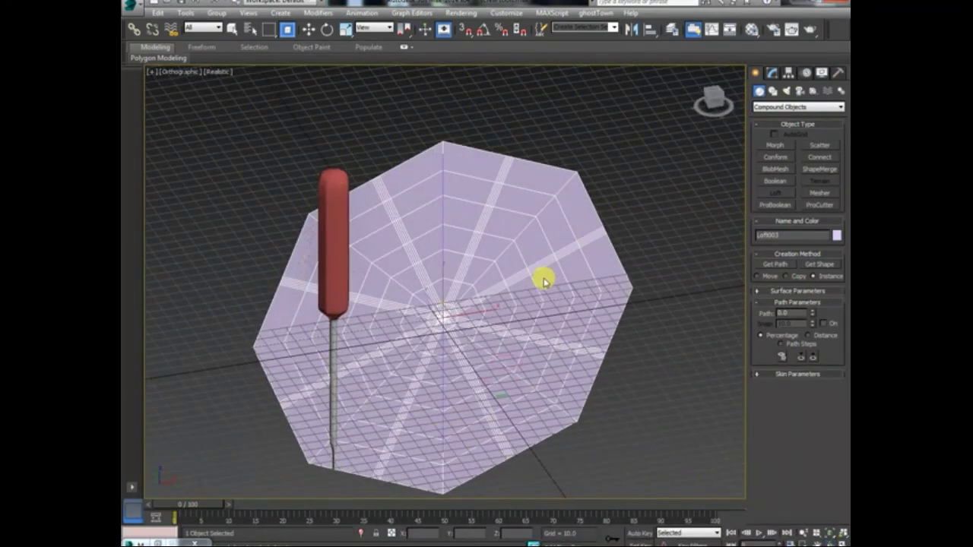
pyautogui.press('Delete')
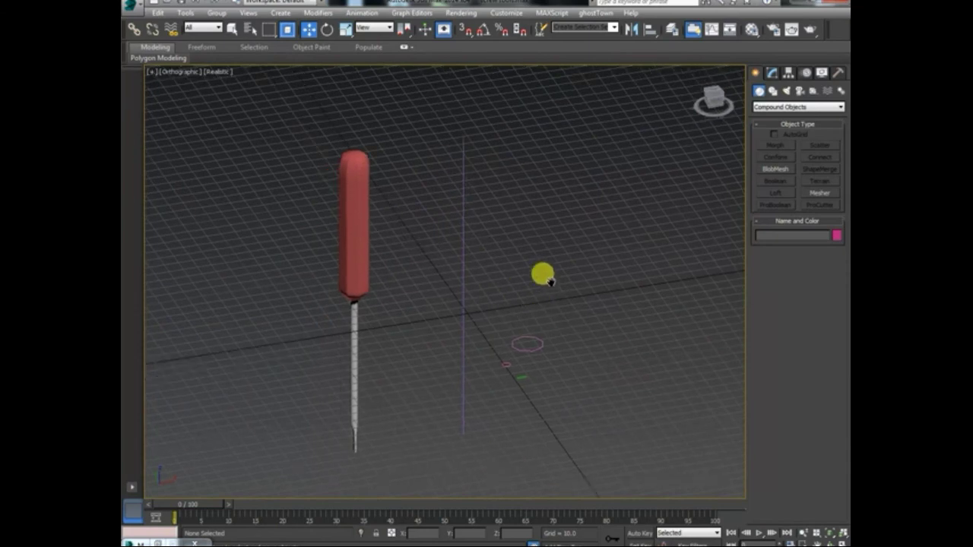
pyautogui.scroll(4, 350, 289)
pyautogui.scroll(-2, 384, 285)
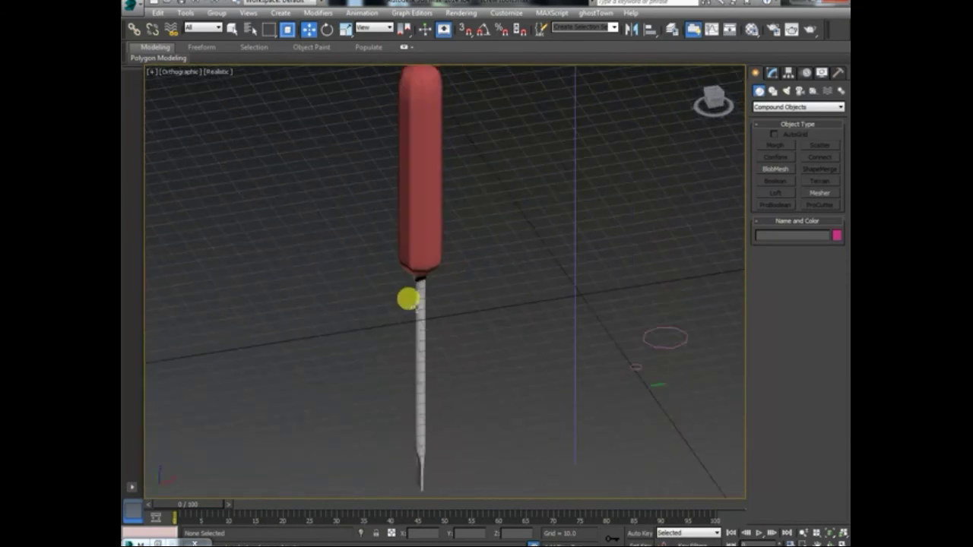
pyautogui.moveTo(408, 298); pyautogui.dragTo(424, 307, button='middle')
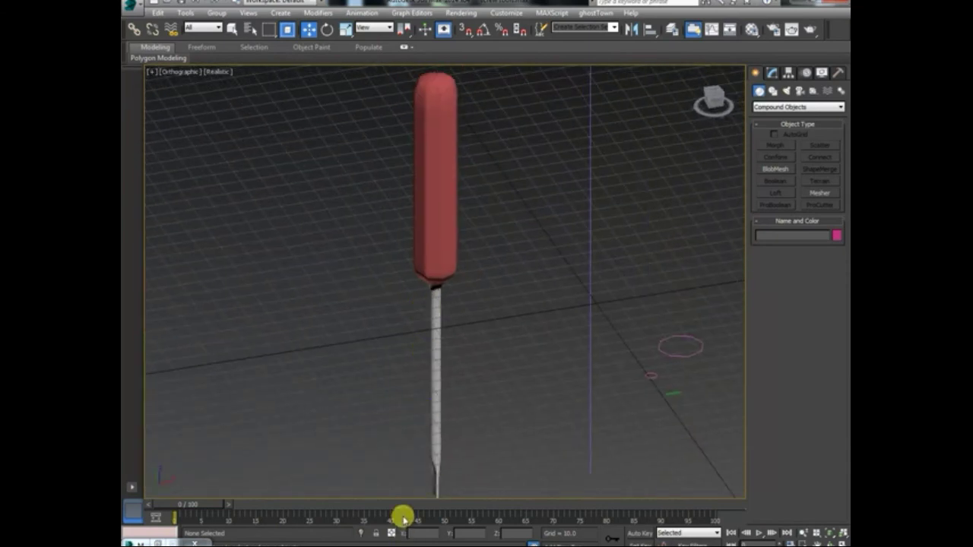